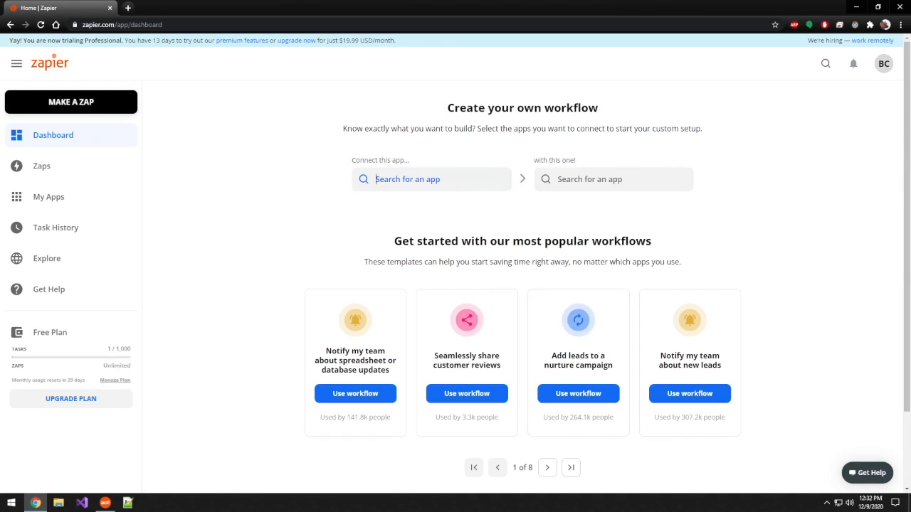
Step: Choose Facebook Lead Ads as the source app and Act! as the app to connect it with
left_click(413, 183)
type("Facebook Lead Ads")
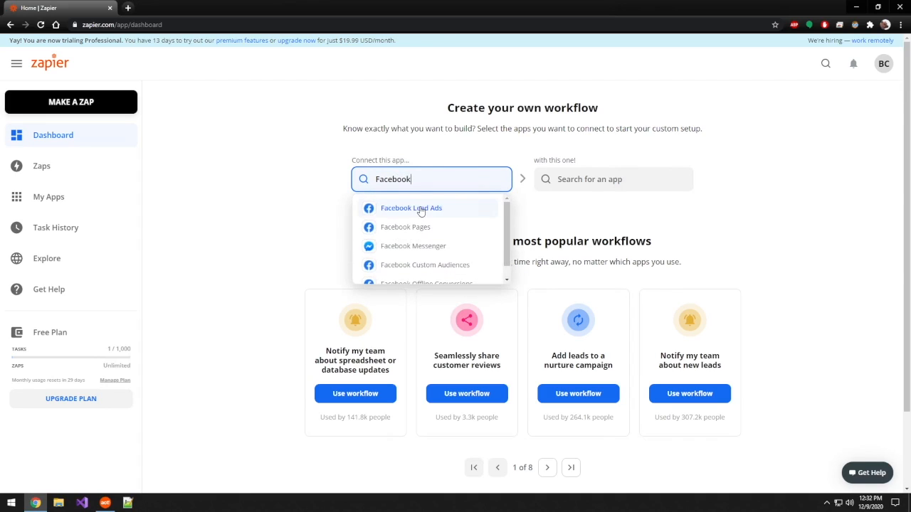
left_click(420, 209)
type("Act!")
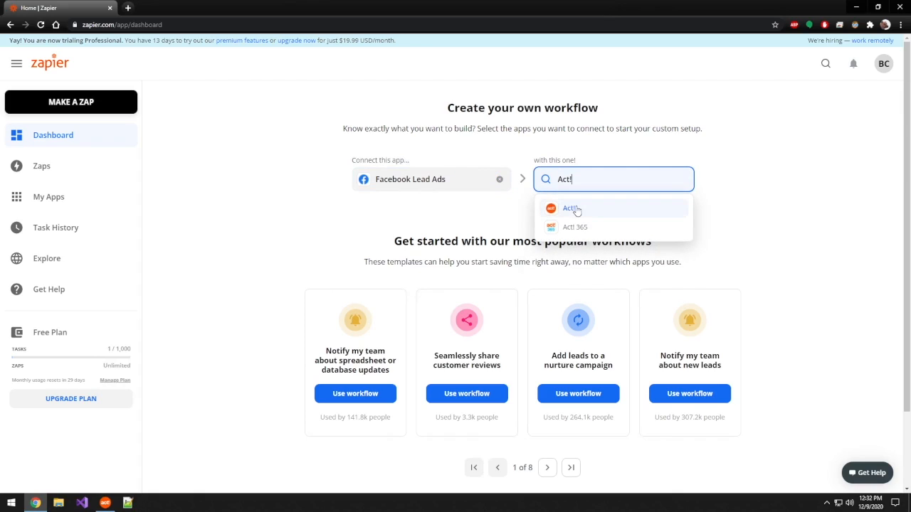
left_click(566, 207)
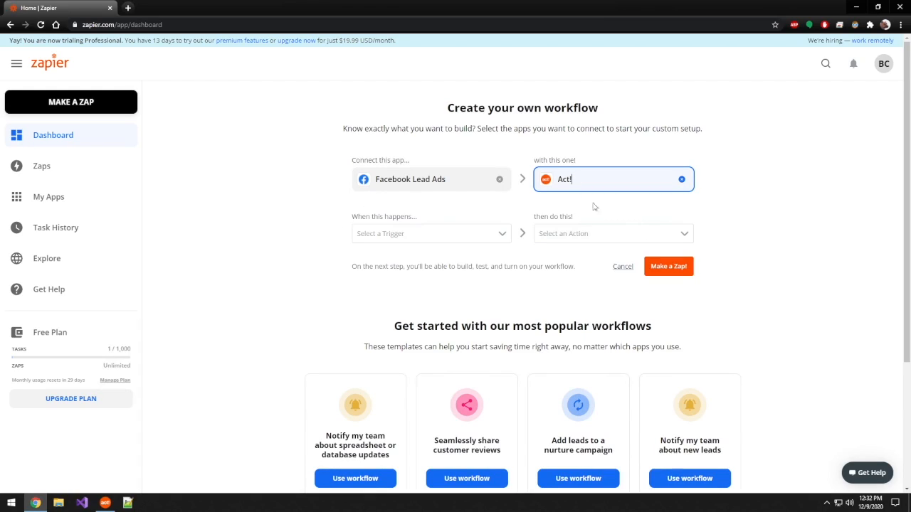
Step: Set the trigger to New Lead and the action to Find or Create Contact, and start the Zap from this combination
left_click(502, 236)
left_click(392, 253)
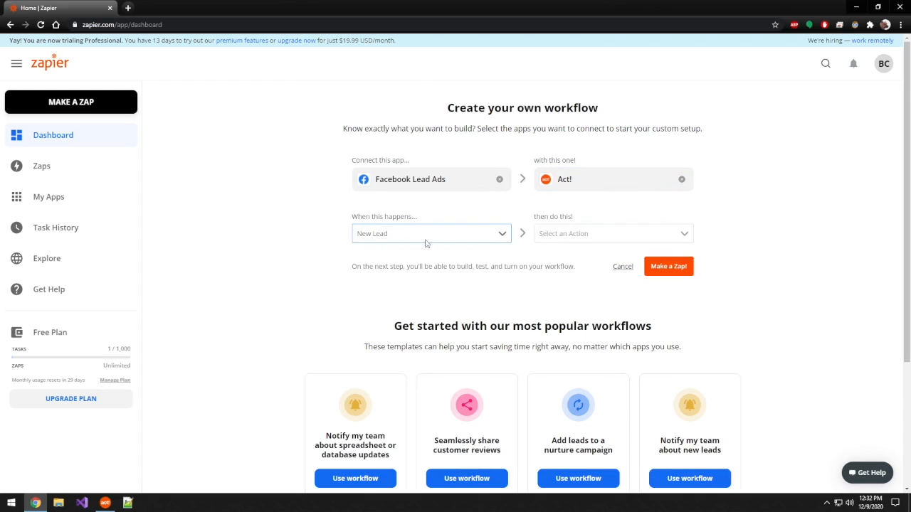
left_click(687, 236)
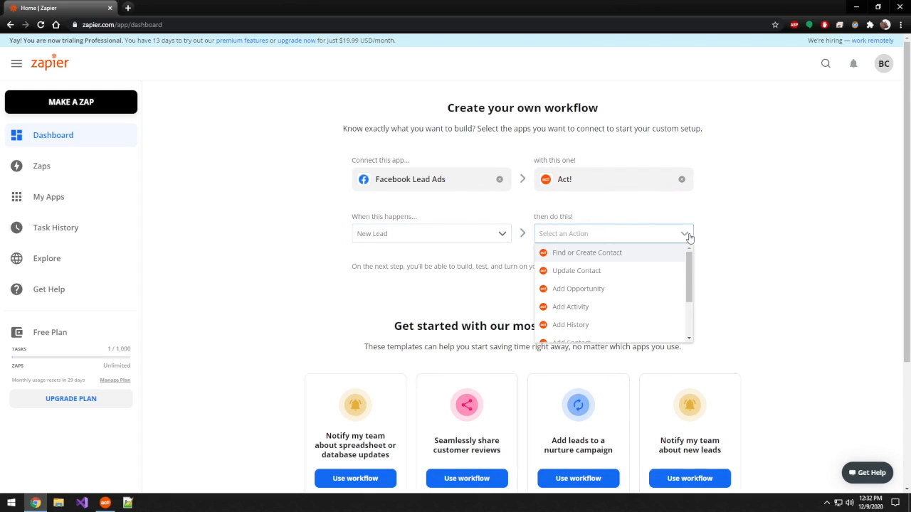
left_click(614, 255)
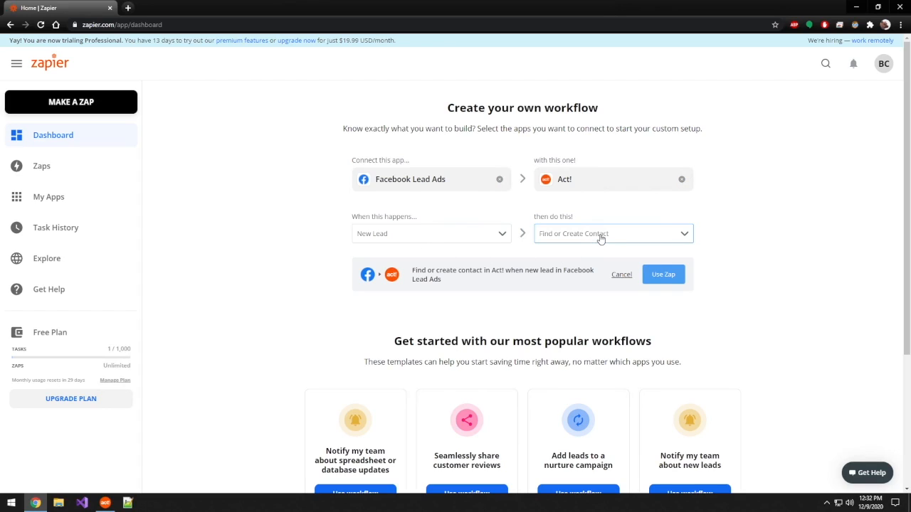
left_click(669, 283)
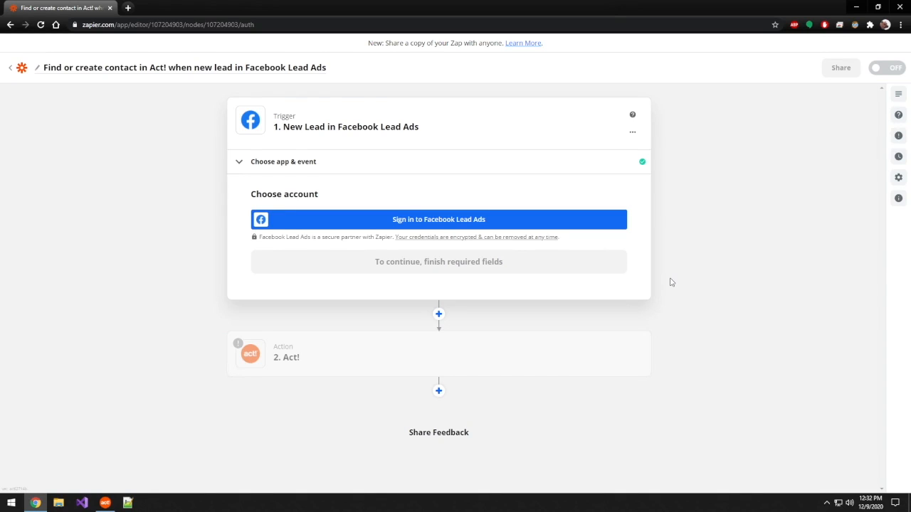
Step: Switch to Act! to examine the test lead contact's Survey answer 1 field, and return to the Zap editor
left_click(105, 503)
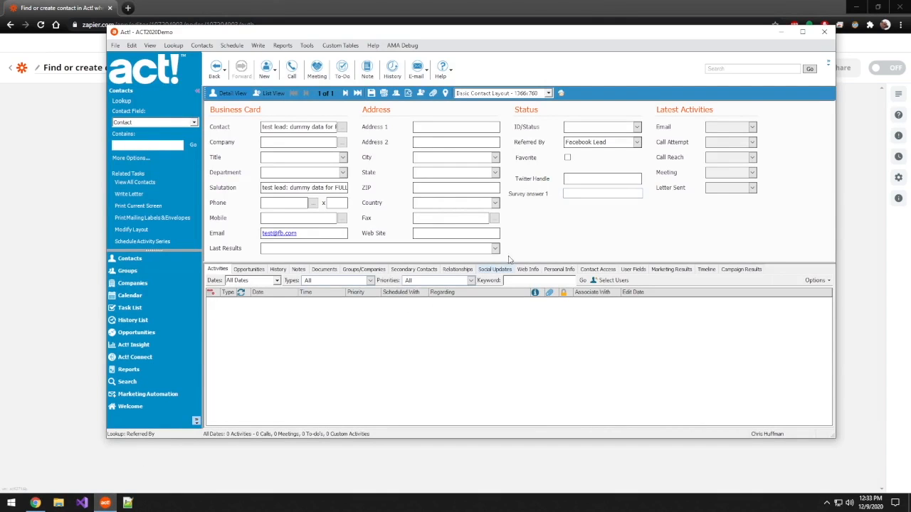
left_click(565, 193)
left_click(83, 271)
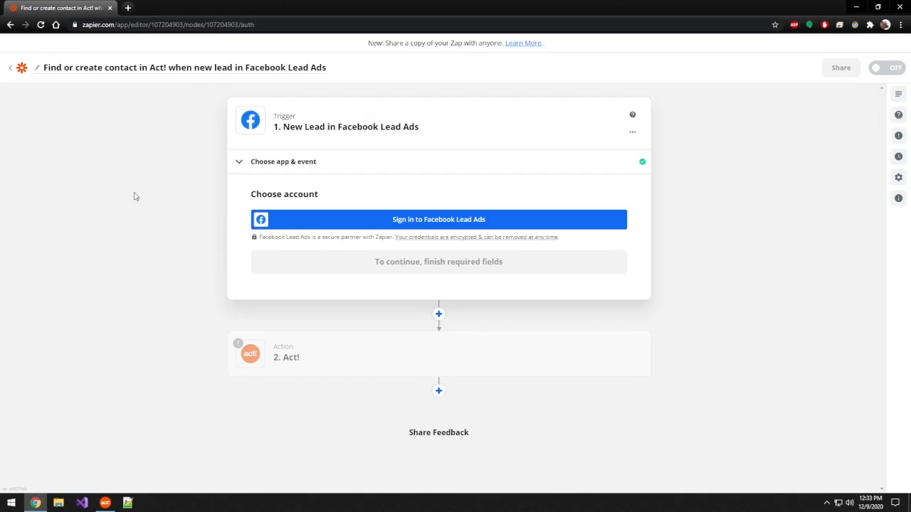
Step: Sign in to Facebook Lead Ads, select the connected account for the trigger and continue to the trigger setup
left_click(453, 222)
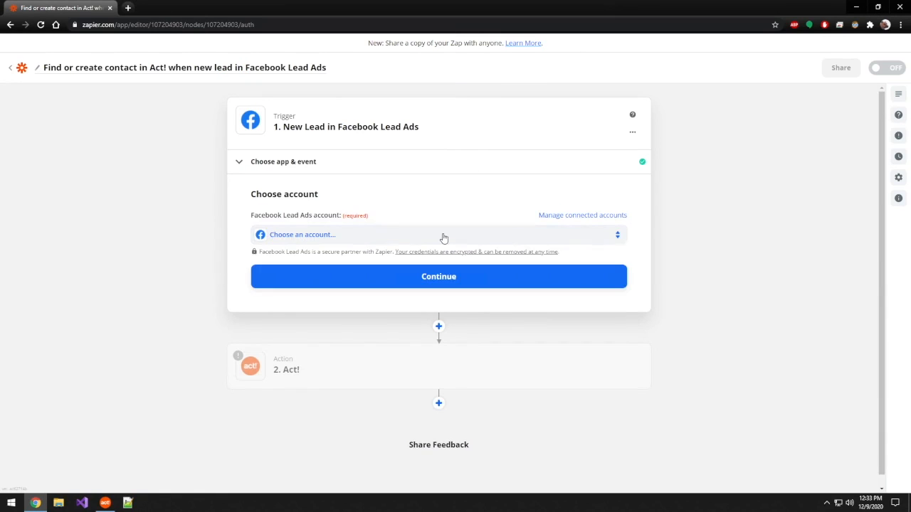
left_click(435, 236)
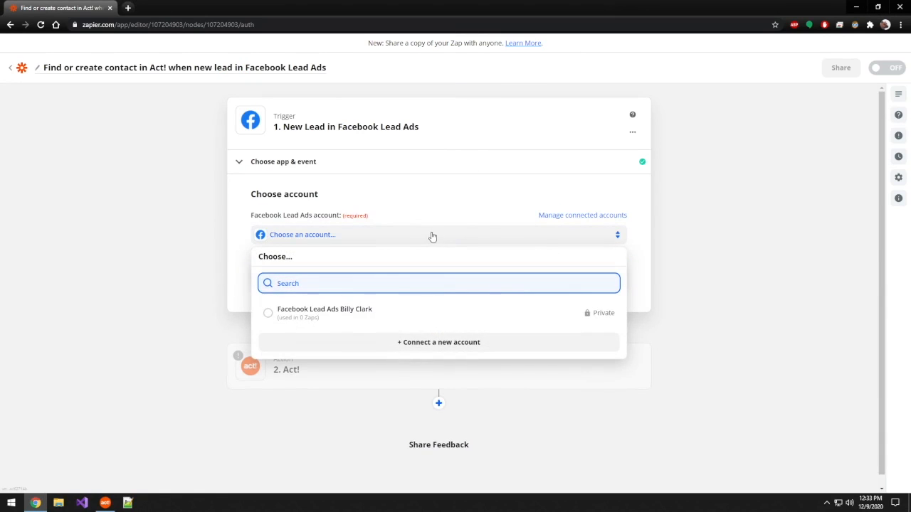
left_click(343, 319)
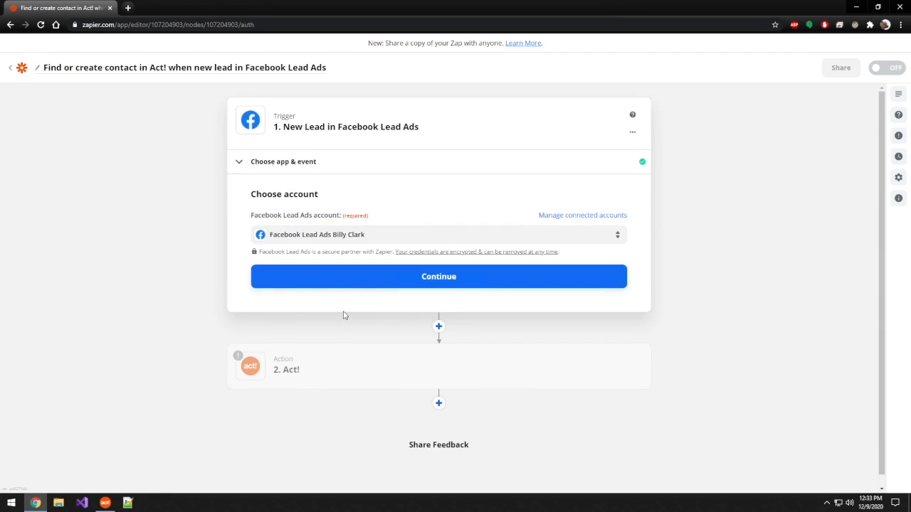
left_click(437, 277)
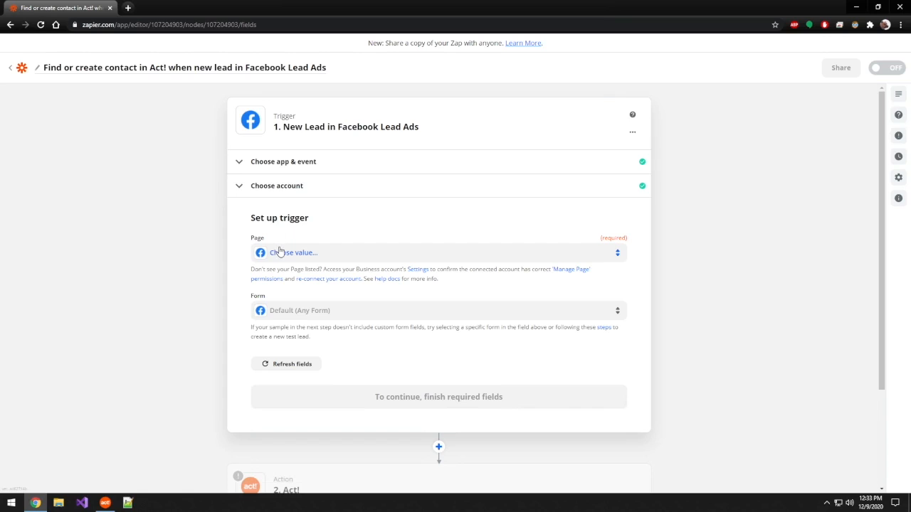
Step: Set up the trigger with the first listed Facebook page and its specific lead form instead of Any Form, and continue
left_click(378, 254)
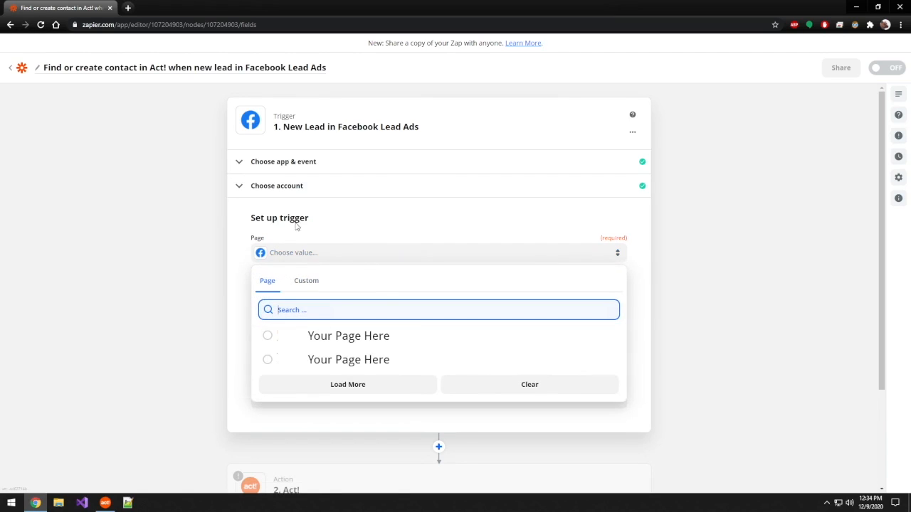
left_click(267, 337)
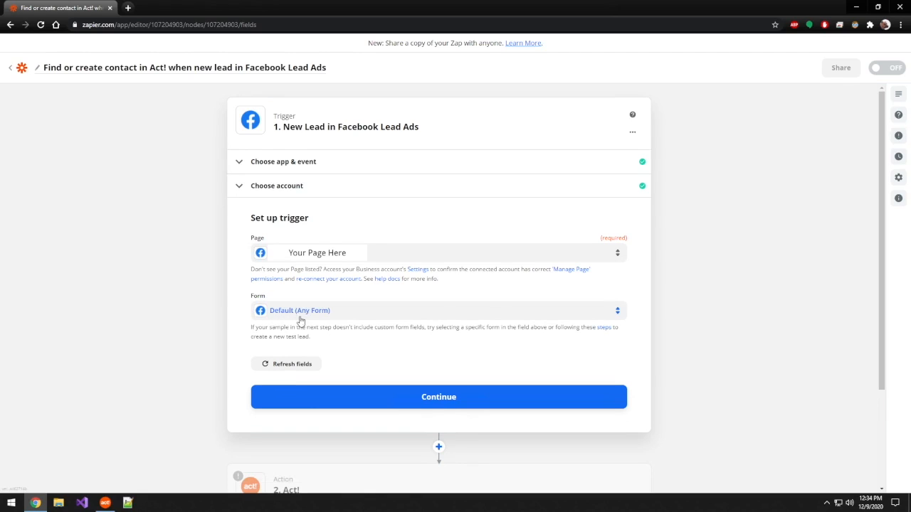
left_click(573, 314)
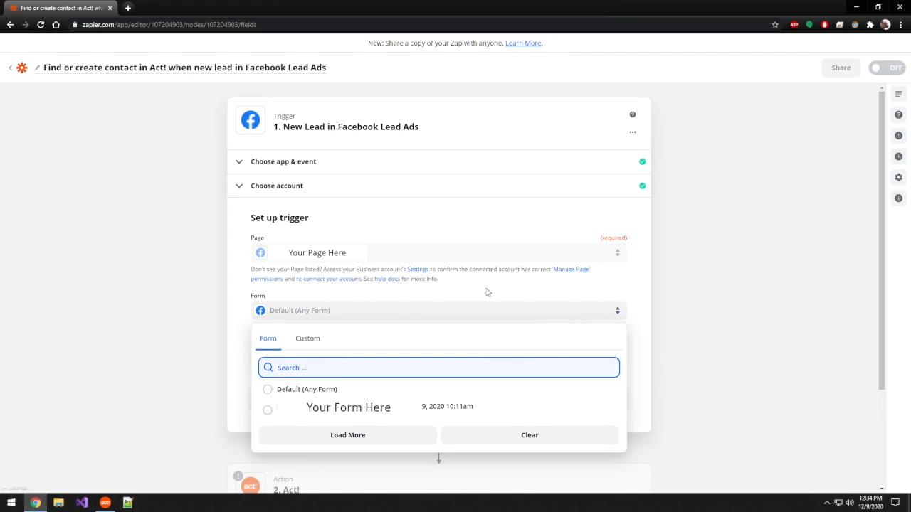
left_click(270, 415)
left_click(447, 401)
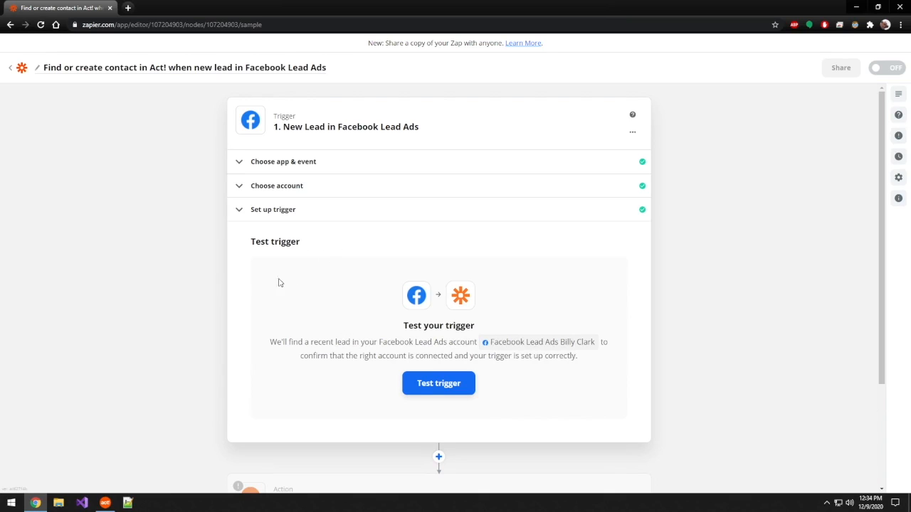
Step: Test the Facebook trigger, review the data fields of Lead A and continue to the Act! action with that sample
left_click(441, 385)
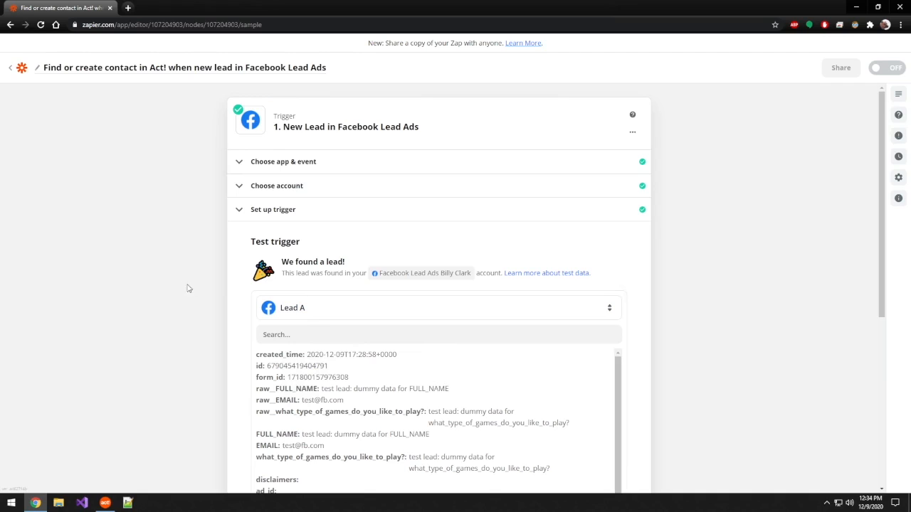
scroll(200, 304, "down", 1)
scroll(200, 304, "down", 1)
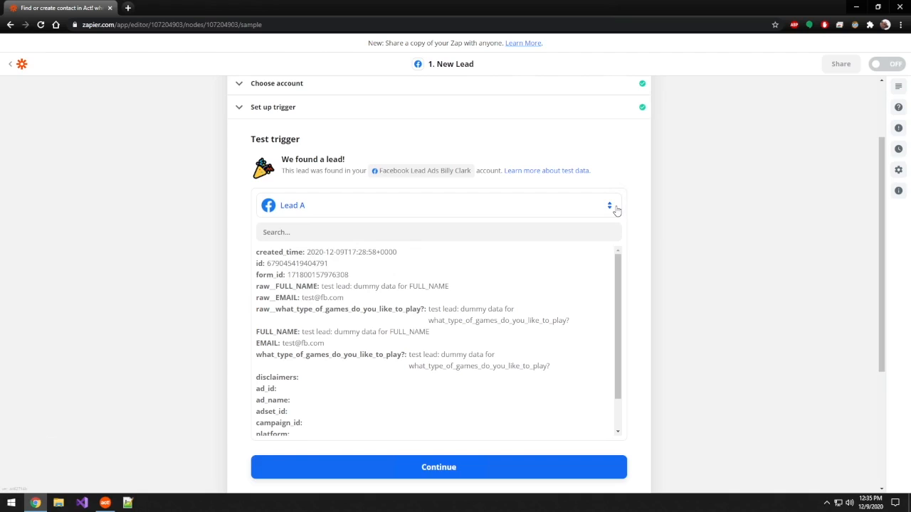
left_click(607, 206)
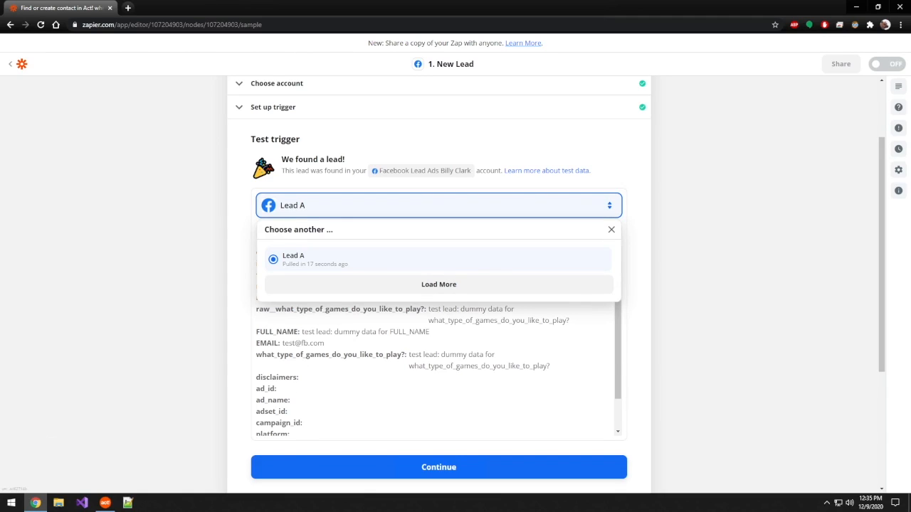
left_click(207, 251)
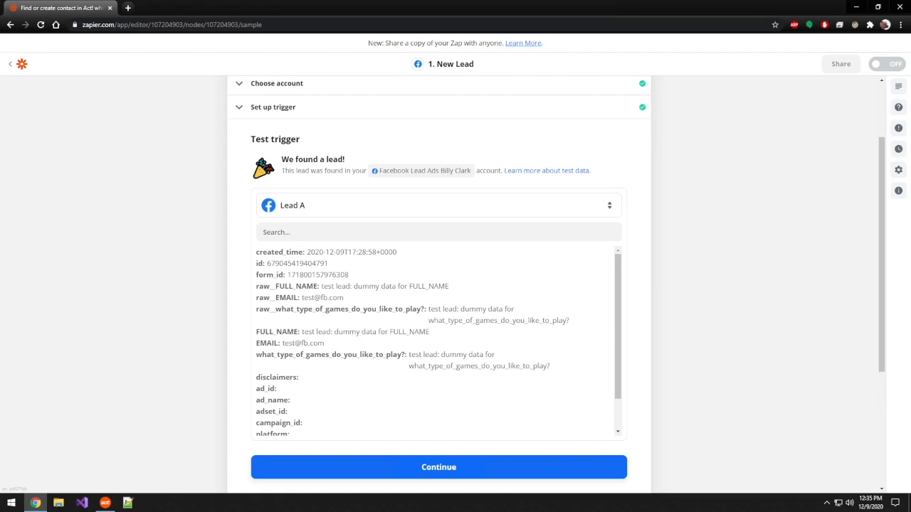
scroll(410, 394, "down", 2)
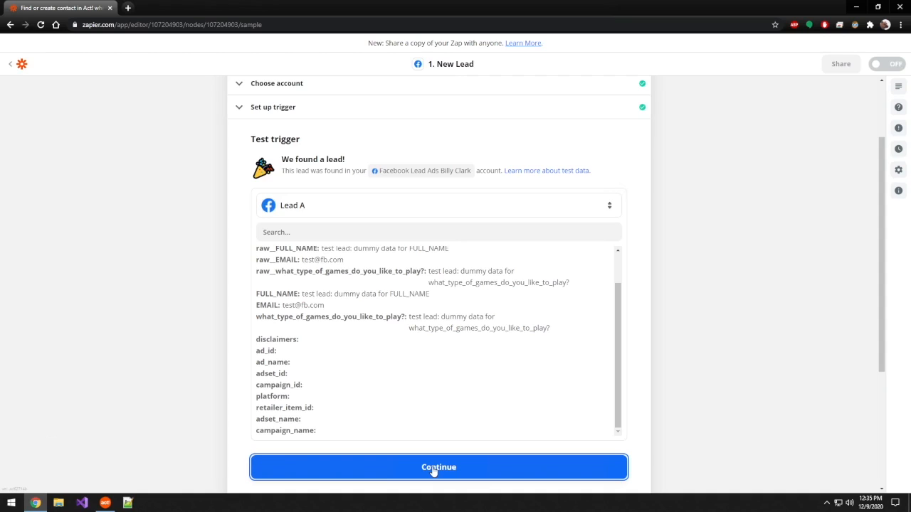
left_click(433, 468)
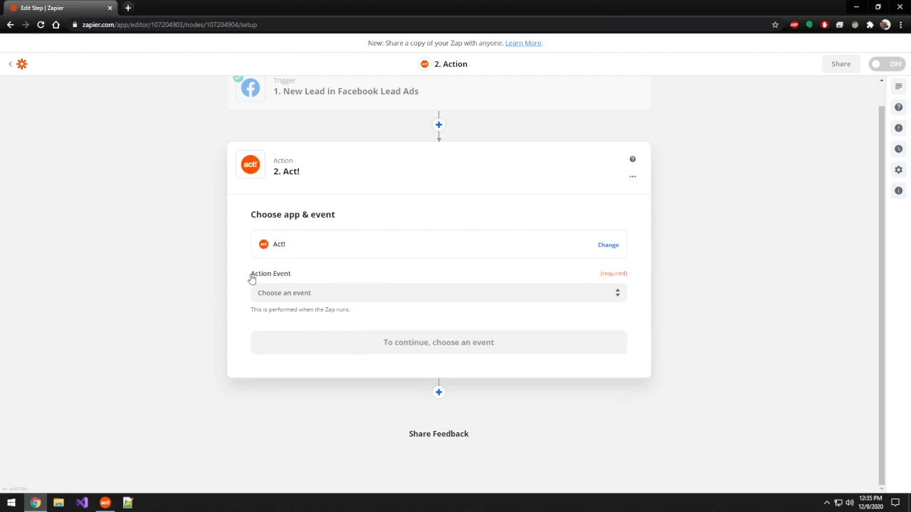
Step: Set the Act! action event to Find or Create Contact and continue to the account selection
left_click(442, 292)
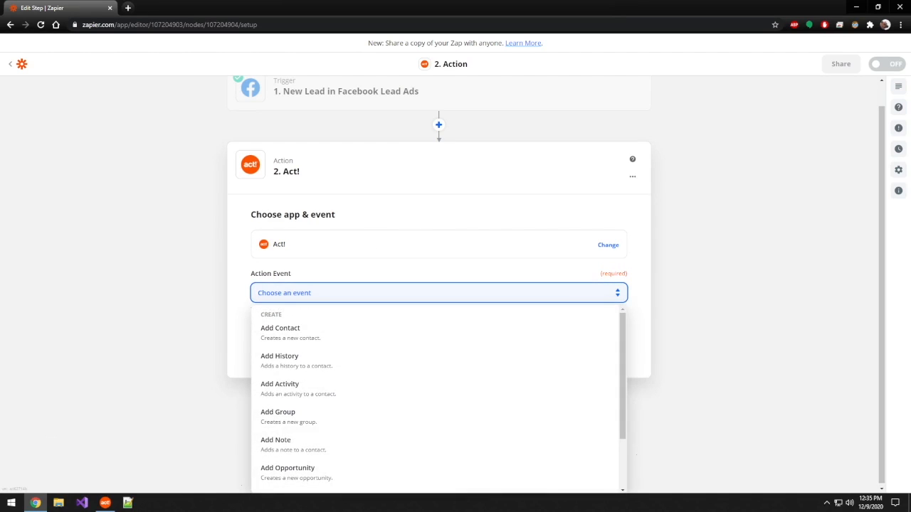
scroll(467, 353, "down", 1)
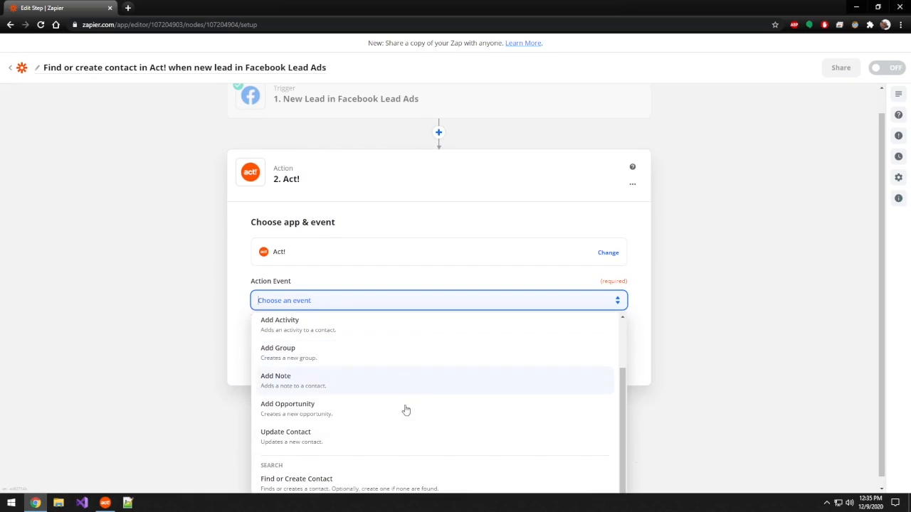
left_click(358, 484)
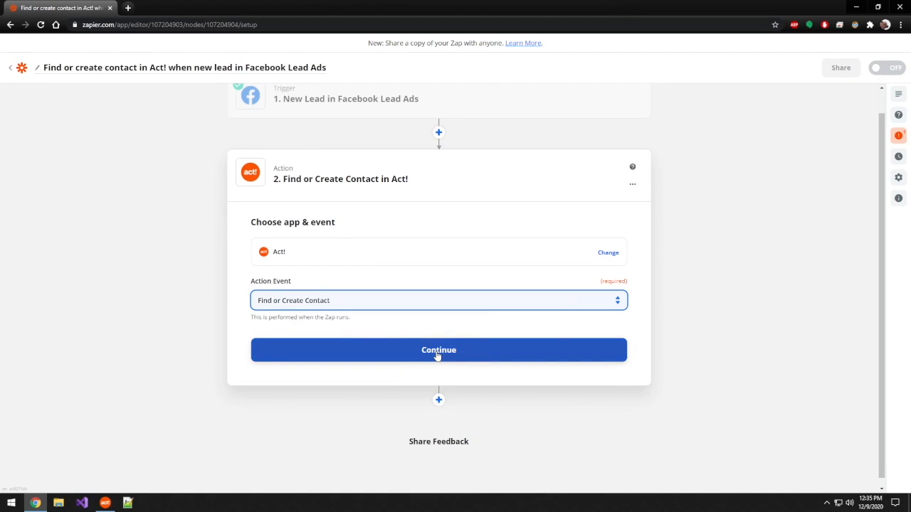
left_click(438, 355)
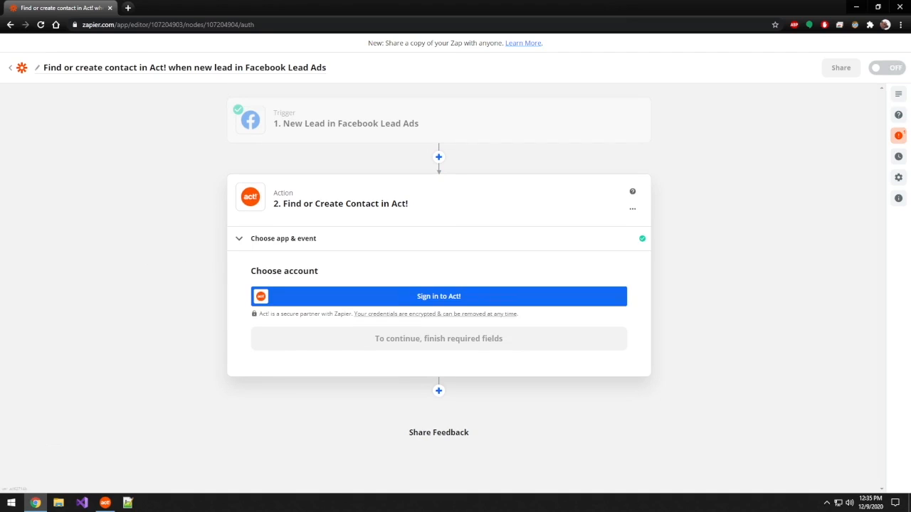
Step: Open the Act! account sign-in form, review its required fields and switch to Act! to check the login details
left_click(444, 298)
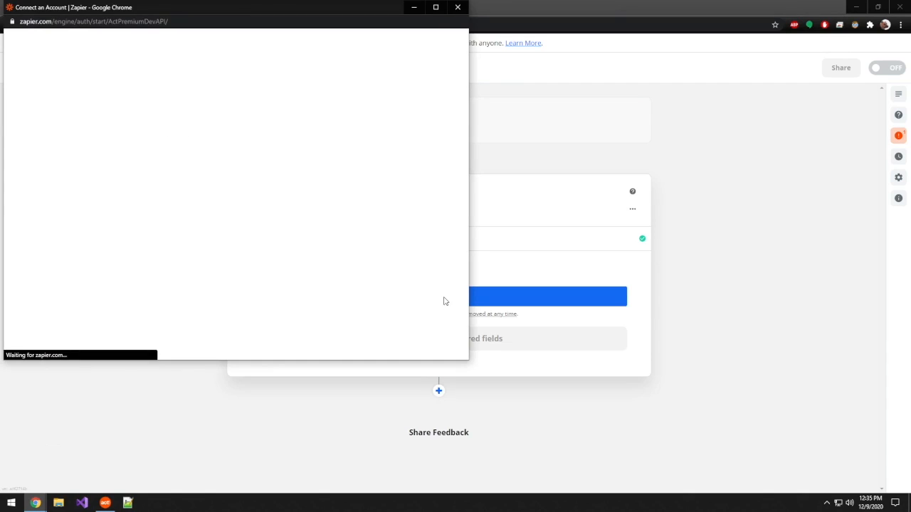
scroll(426, 289, "down", 1)
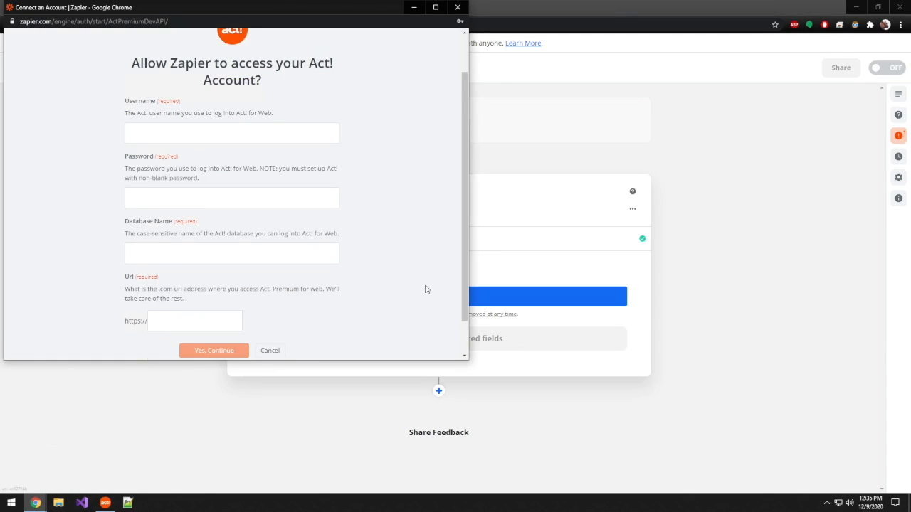
scroll(425, 289, "down", 1)
scroll(393, 278, "up", 1)
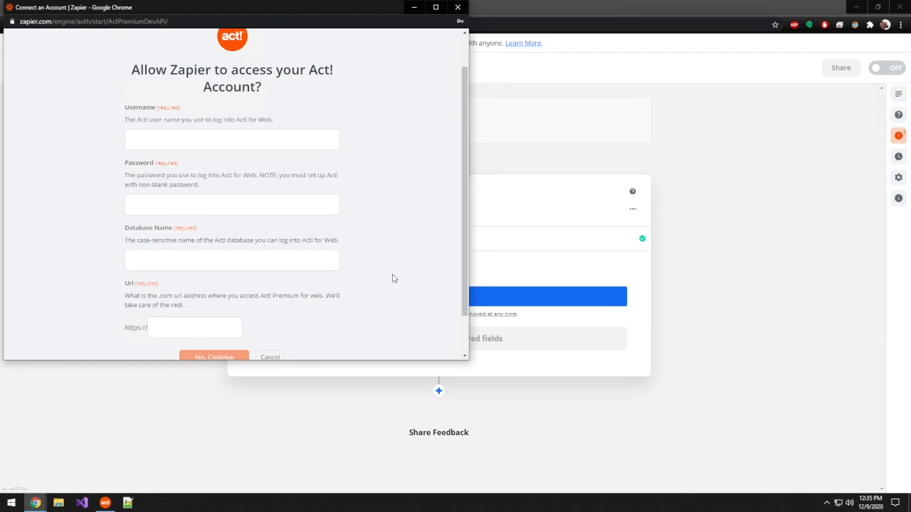
left_click(107, 504)
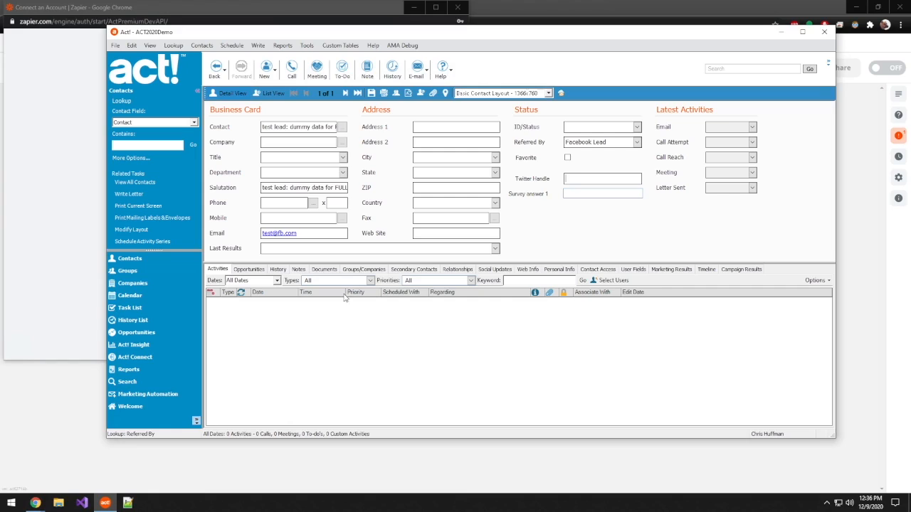
Step: Fill in the Act! username and account password in the sign-in form, and enter Act2020Demo as the database name
left_click(64, 262)
type("chris Huffman")
key("Tab")
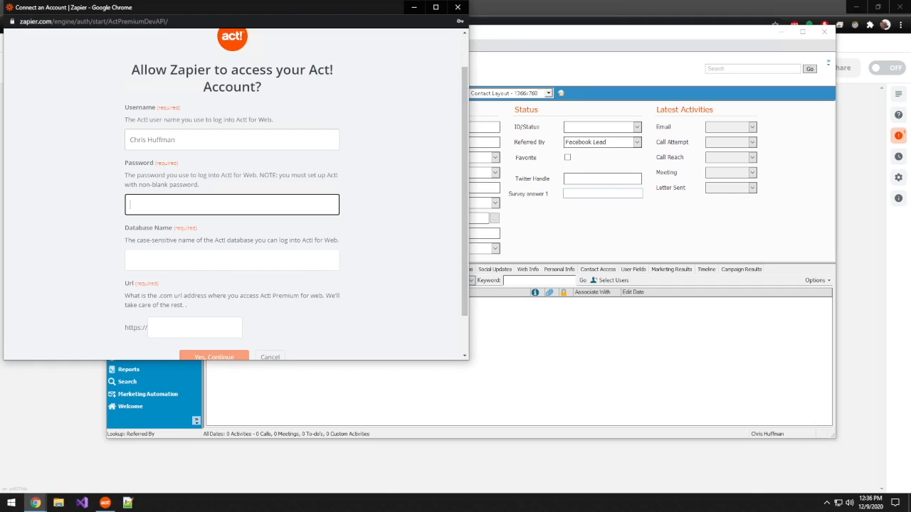
type("••••")
key("Tab")
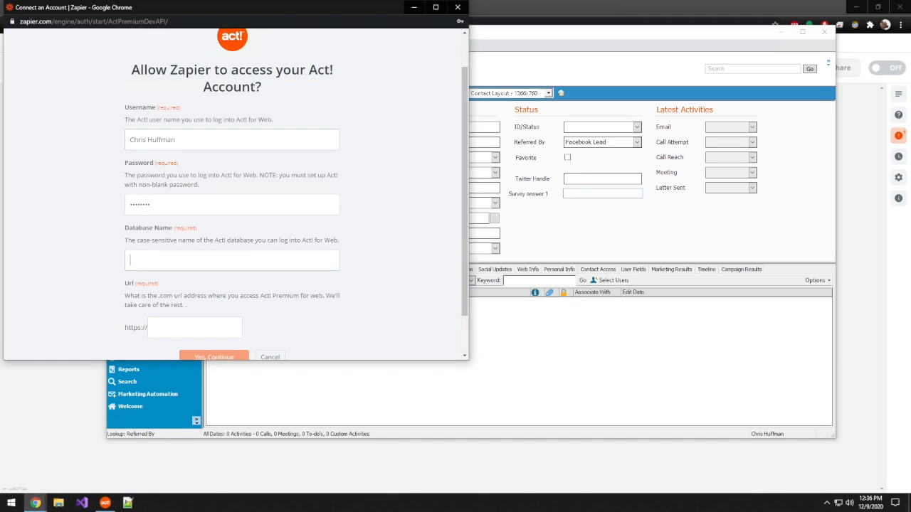
type("Act2020Demo")
Step: Switch to Act!, copy the web server address from the Act! Connect page and return to the account sign-in form
left_click(190, 326)
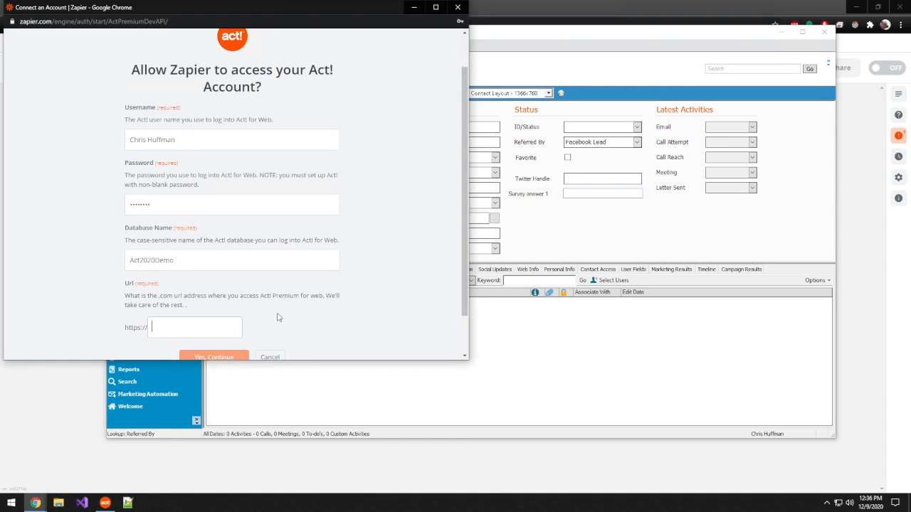
scroll(279, 317, "down", 1)
left_click(327, 395)
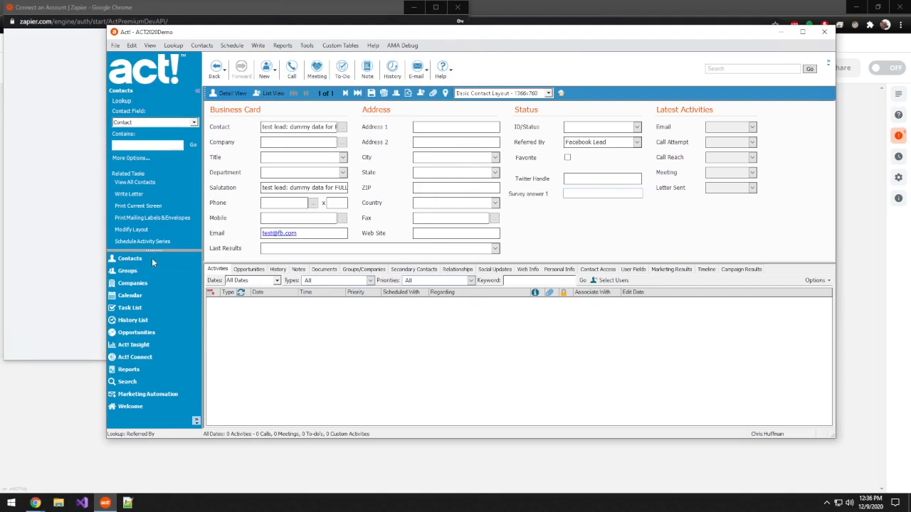
left_click(151, 357)
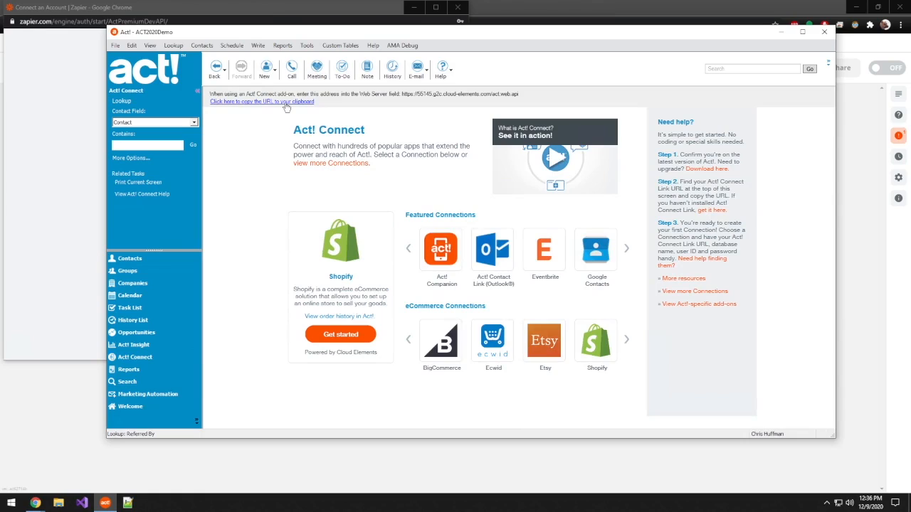
left_click(63, 227)
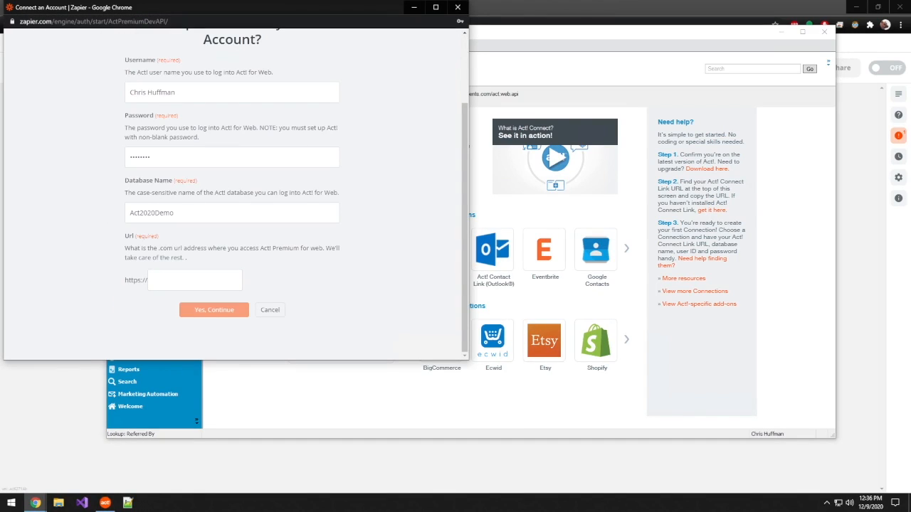
left_click(175, 283)
type("https://55145.g2c.cloud-elements.com/act.web.api")
key("Home")
key("Delete")
key("Delete")
key("Delete")
key("Delete")
key("Delete")
key("Delete")
key("Delete")
key("Delete")
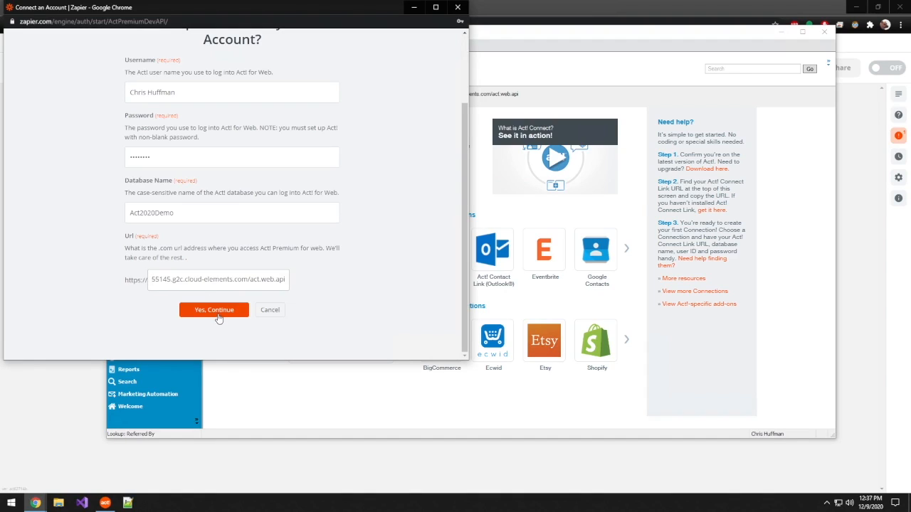
left_click(219, 315)
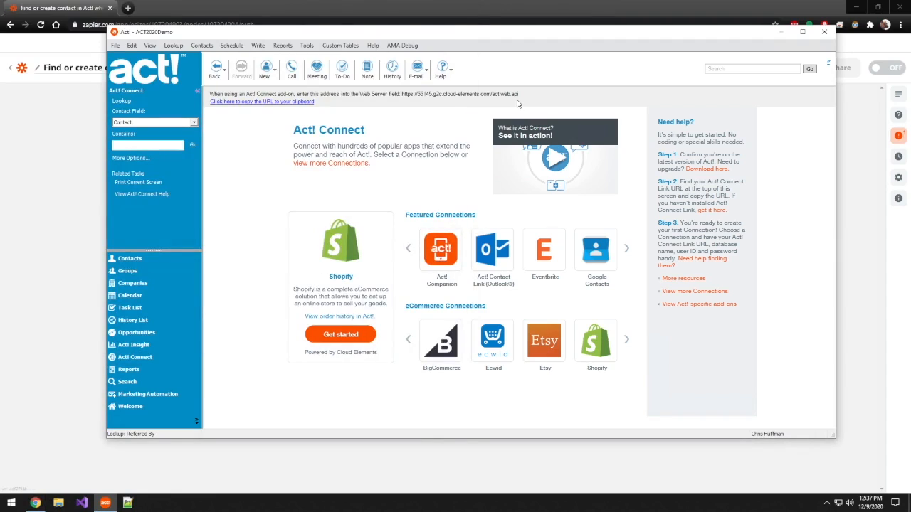
Step: Return to the Zap editor, choose the connected Act! account for the action and continue to the action setup
left_click(335, 14)
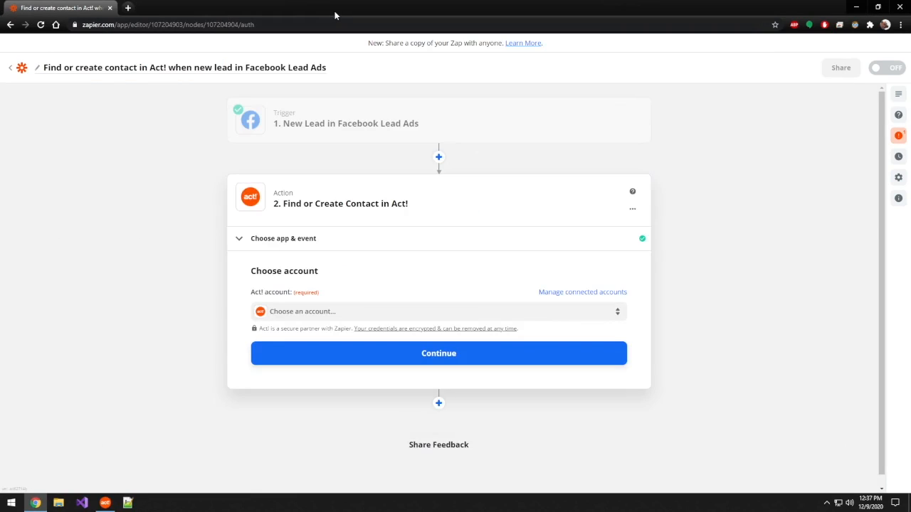
left_click(368, 316)
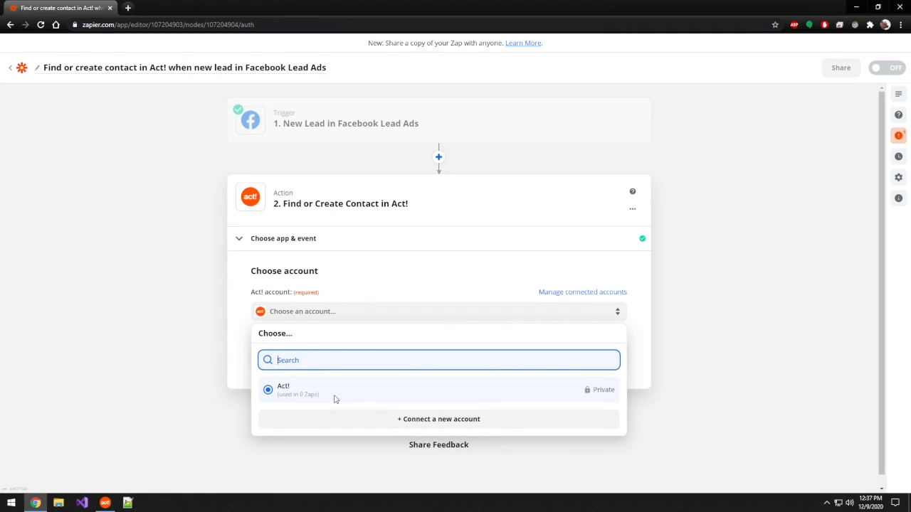
left_click(302, 396)
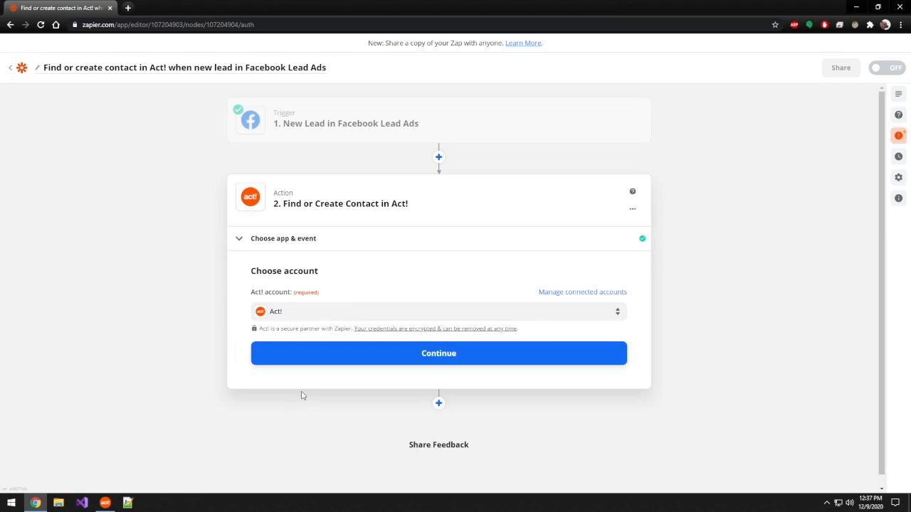
left_click(430, 359)
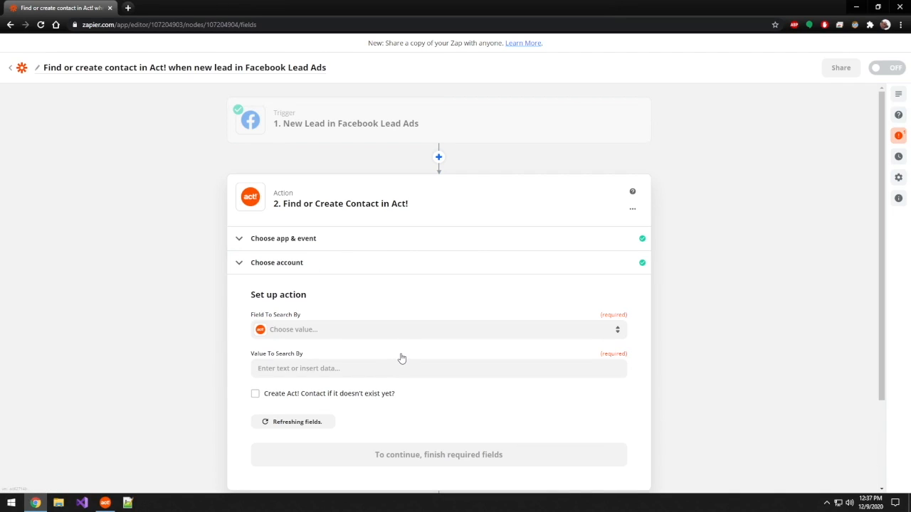
Step: Set Field To Search By to Contact in the Find or Create Contact action
scroll(197, 311, "down", 2)
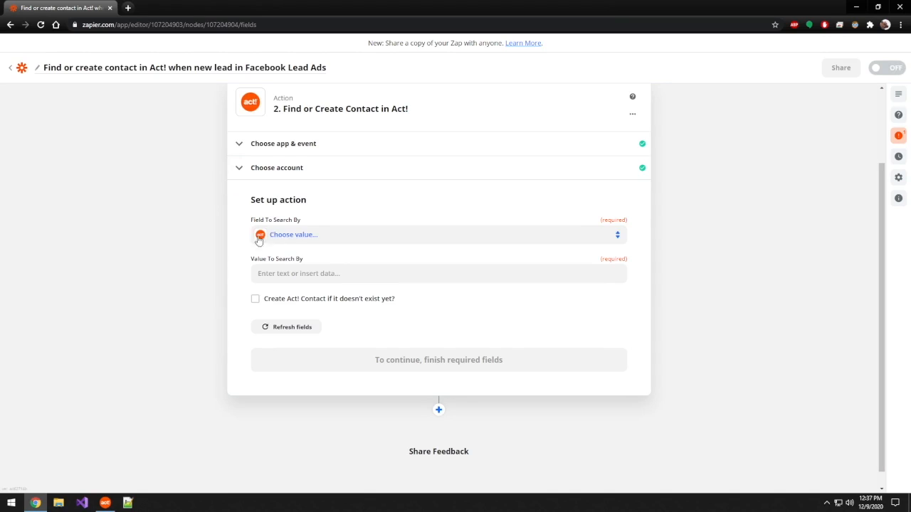
left_click(439, 239)
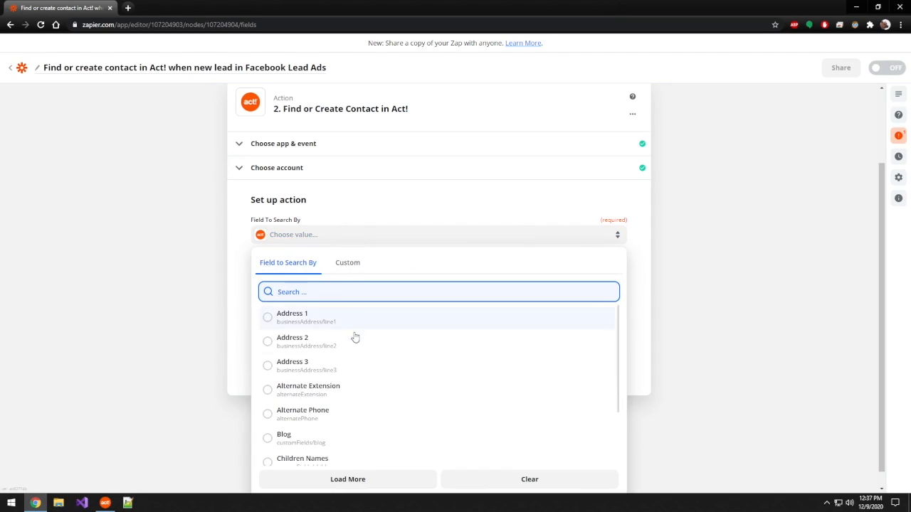
scroll(356, 337, "down", 1)
scroll(356, 338, "down", 2)
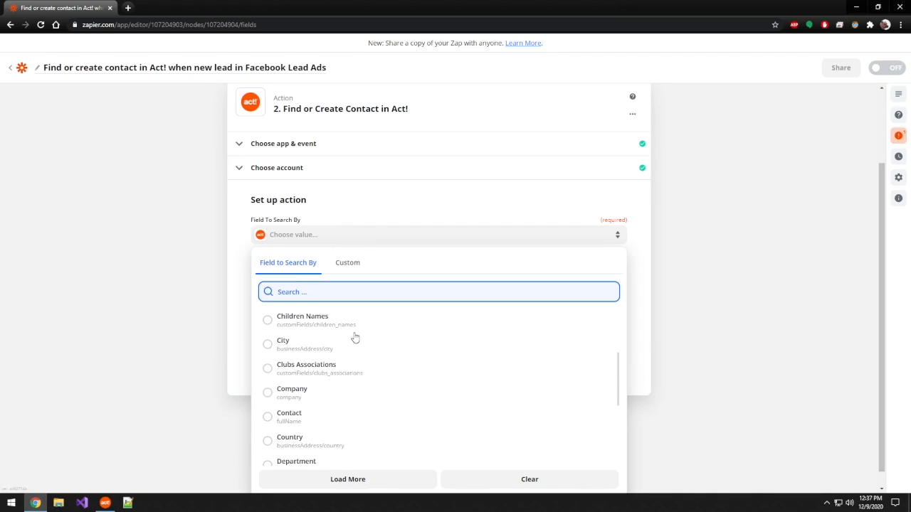
left_click(306, 420)
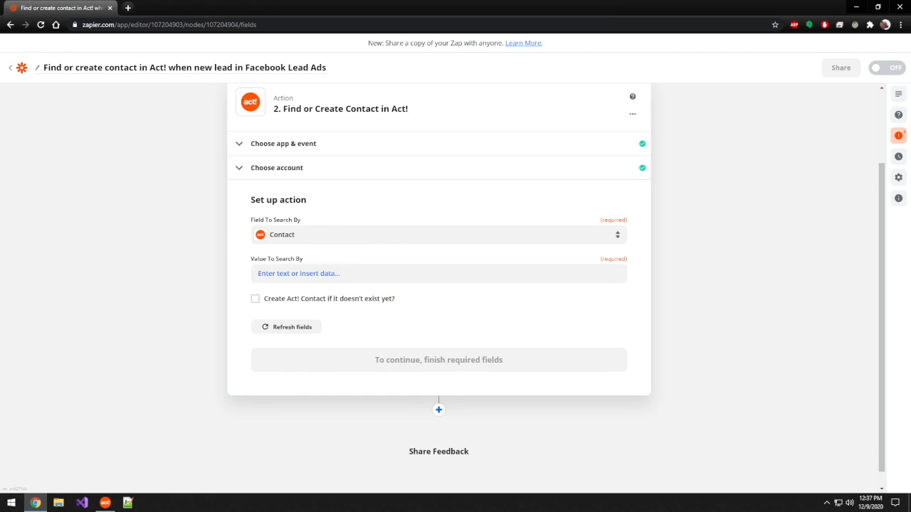
Step: Set Value To Search By to the Facebook lead's Full Name and enable creating the Act! contact if it doesn't exist yet
left_click(257, 273)
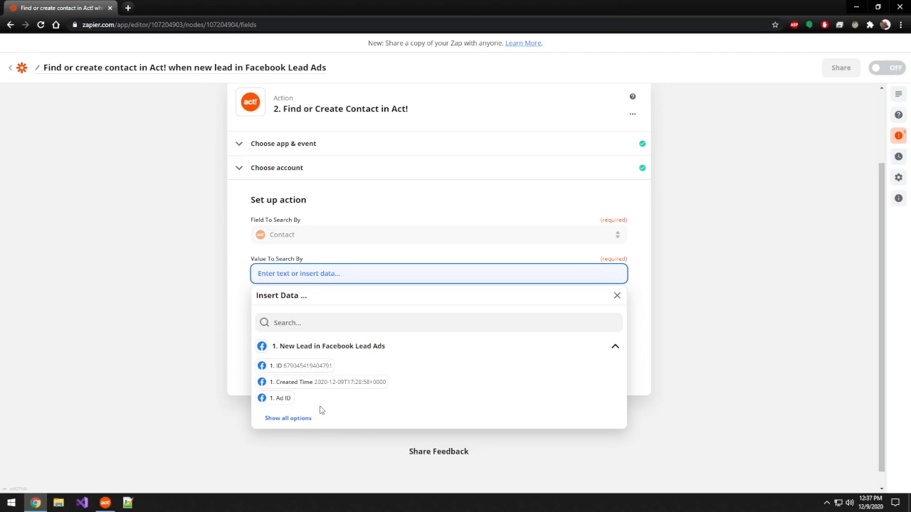
left_click(298, 421)
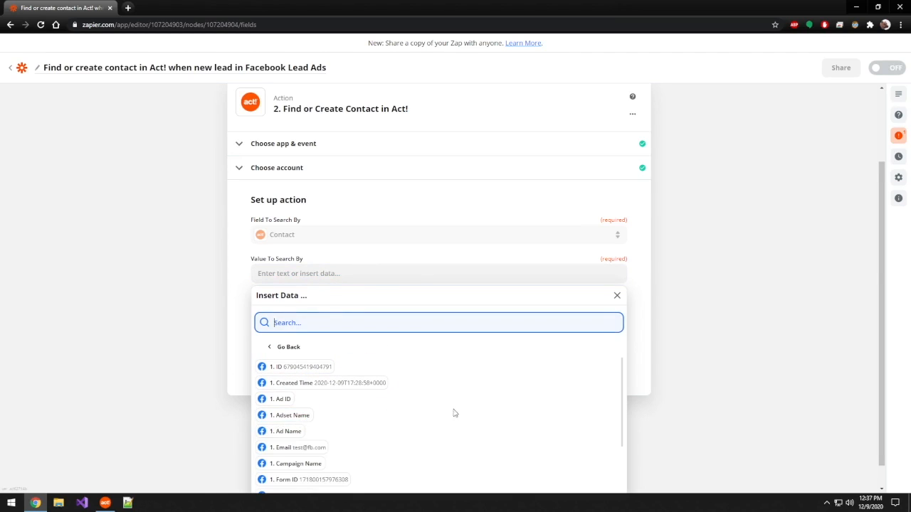
scroll(461, 412, "down", 5)
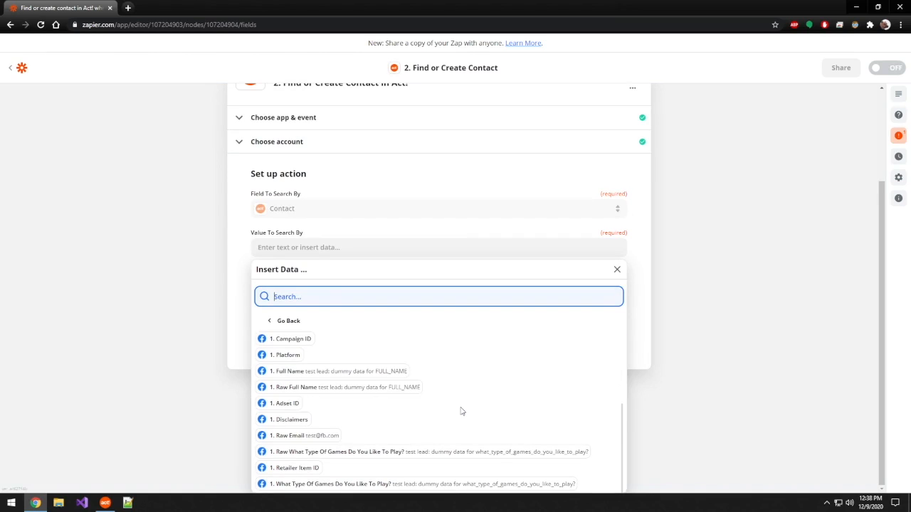
scroll(460, 412, "up", 3)
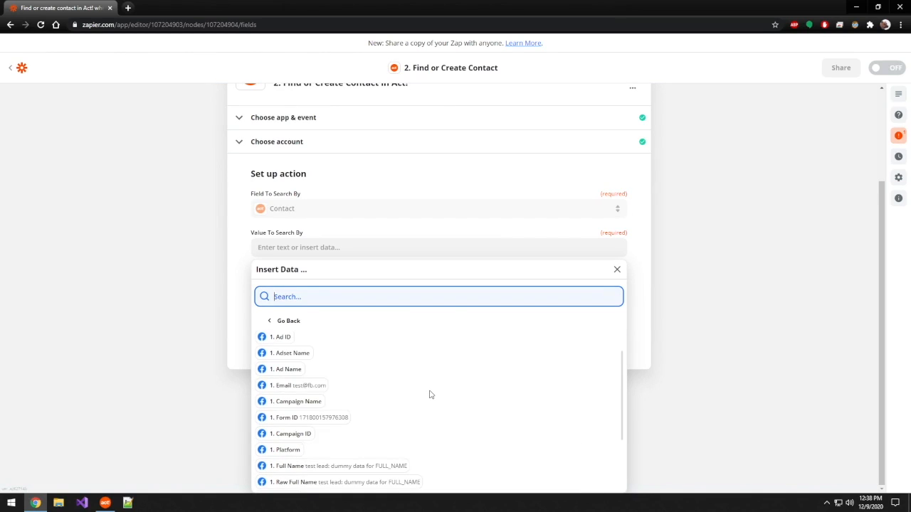
scroll(429, 395, "up", 1)
scroll(429, 394, "down", 3)
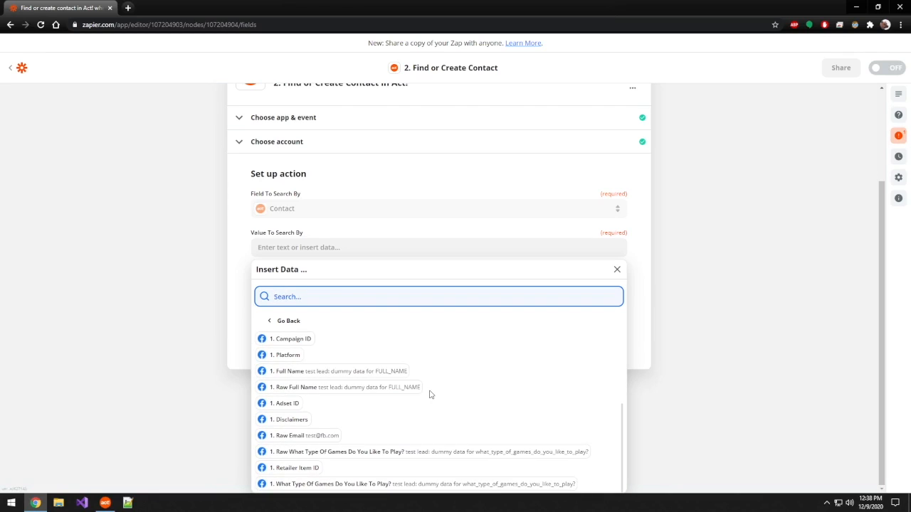
left_click(324, 373)
left_click(198, 270)
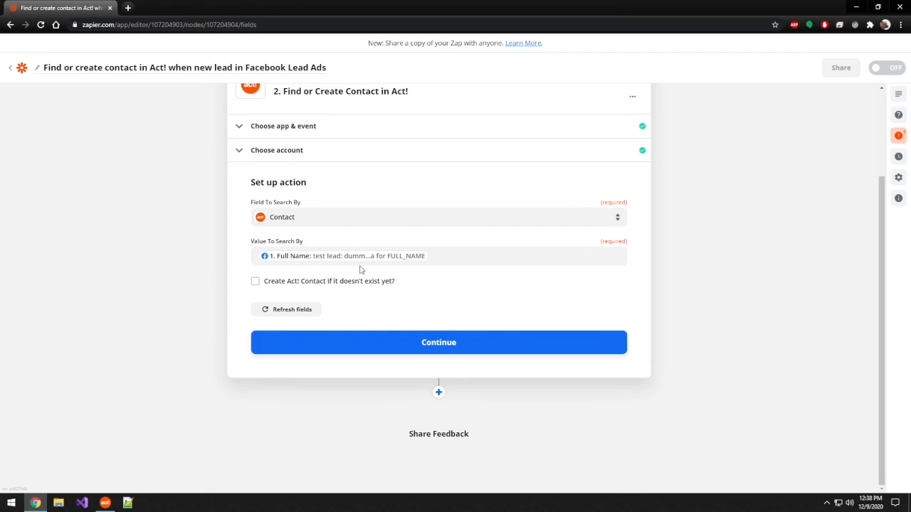
left_click(255, 283)
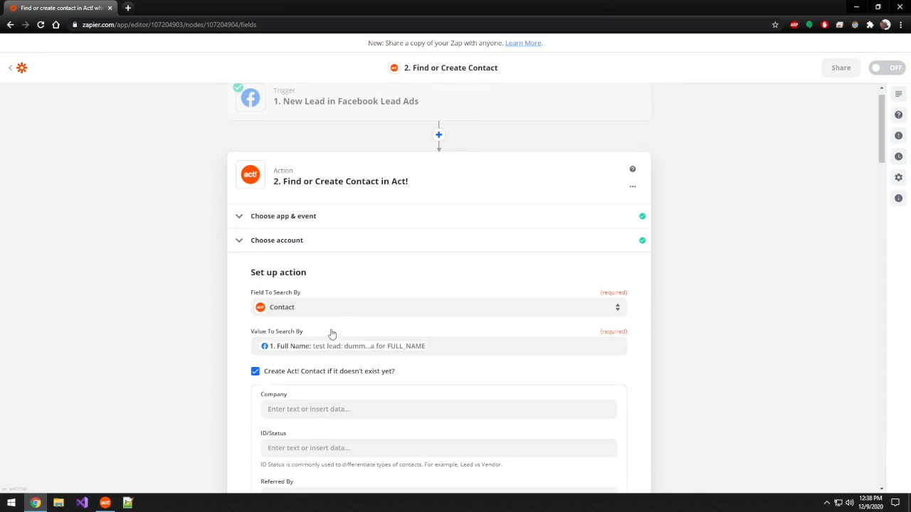
scroll(242, 317, "down", 2)
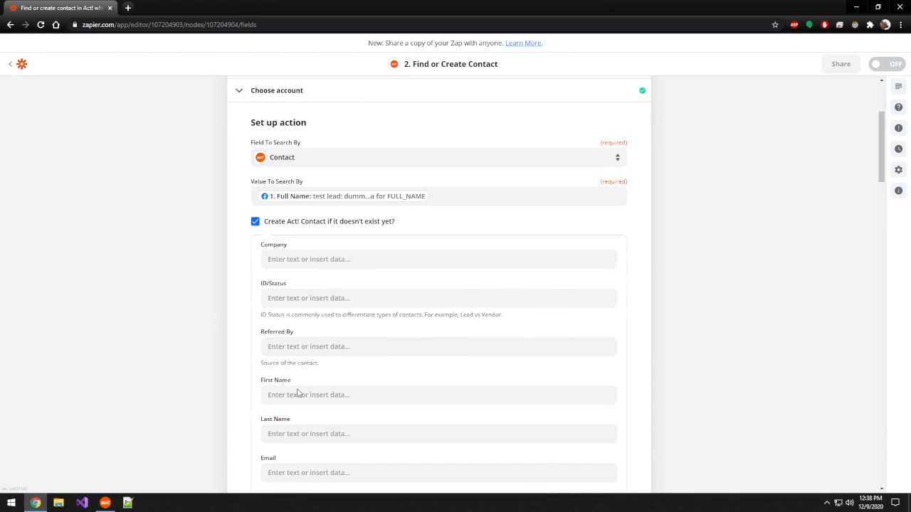
Step: Switch to Act!, check the ID/Status and Referred By fields on the test lead's contact record and return to the Zap
left_click(105, 504)
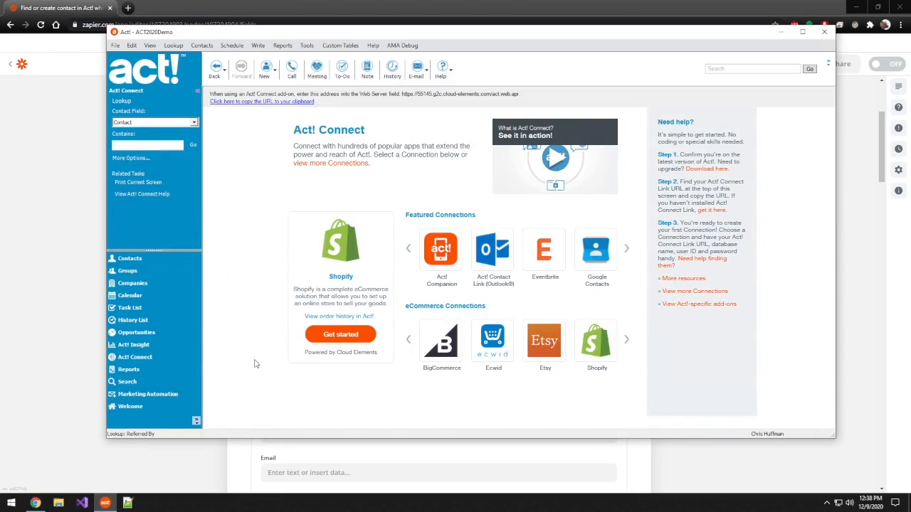
left_click(144, 261)
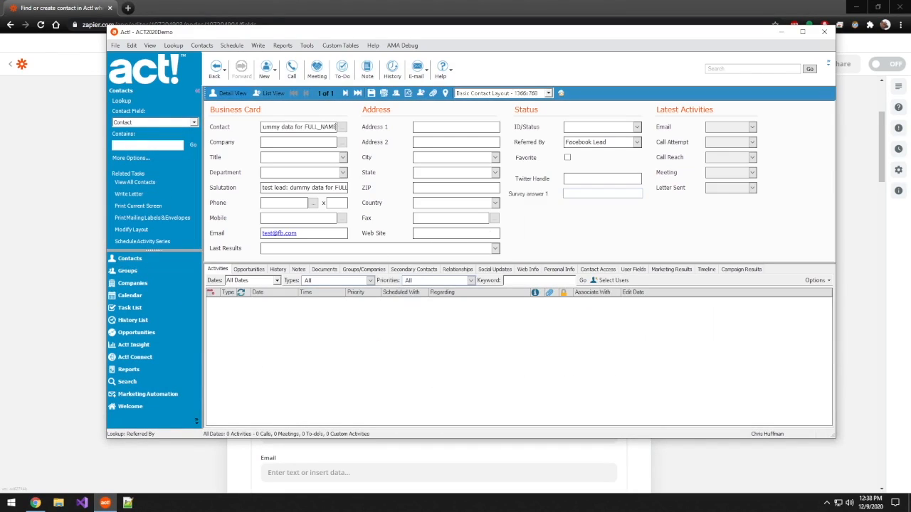
left_click(579, 128)
left_click(585, 143)
left_click_drag(606, 142, 564, 143)
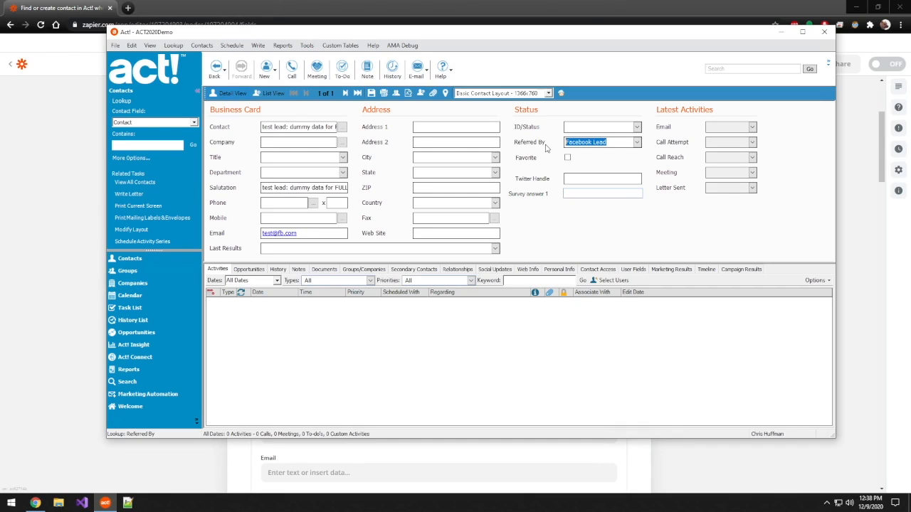
left_click(83, 306)
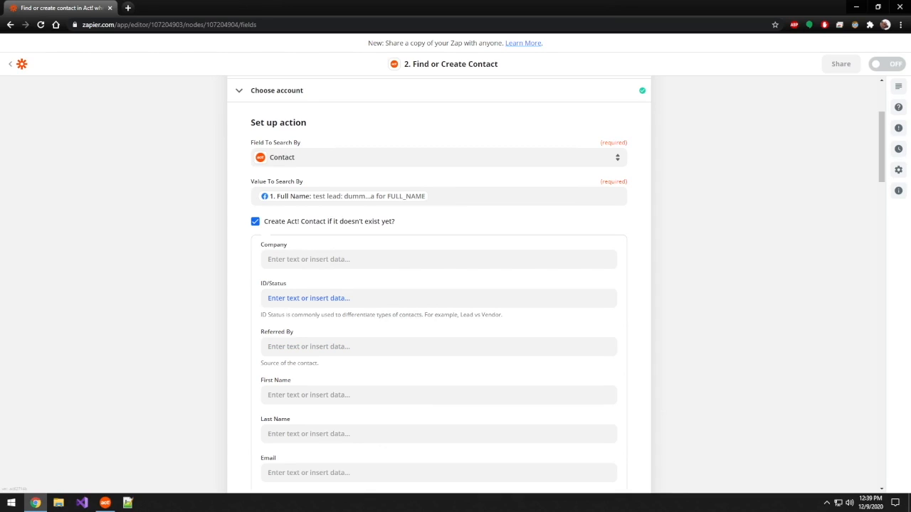
Step: Set the new contact's ID/Status to Facebook Lead
left_click(308, 298)
type("F")
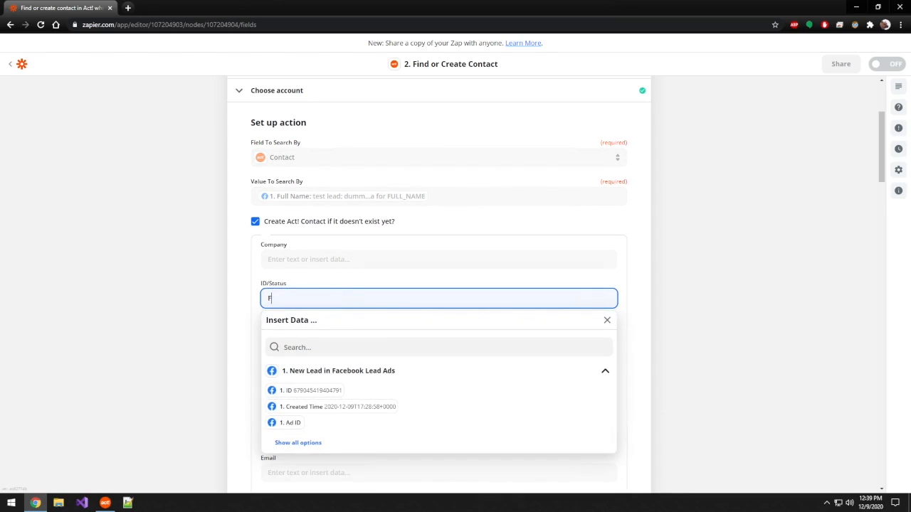
type("acebook Lead")
left_click(220, 310)
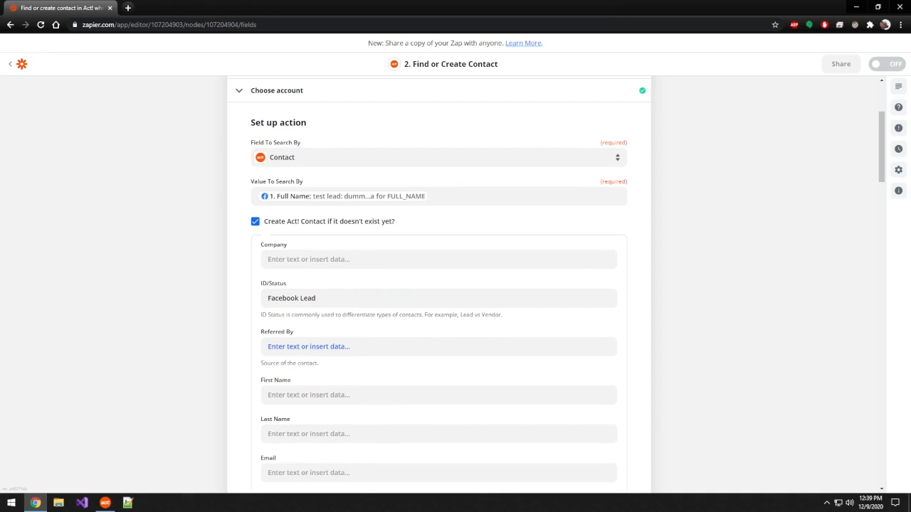
Step: Set the new contact's Referred By value to Facebook Lead Ad
left_click(308, 347)
type("Facebook Lead Ad")
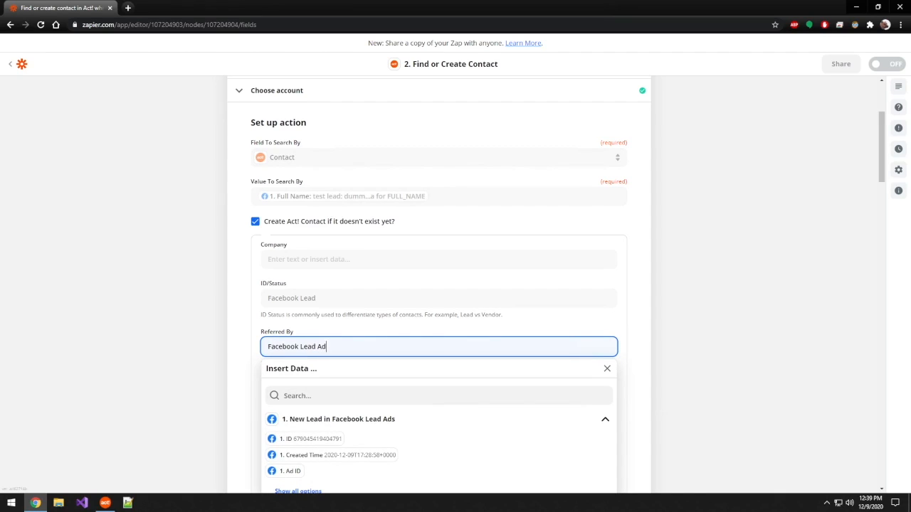
left_click(212, 359)
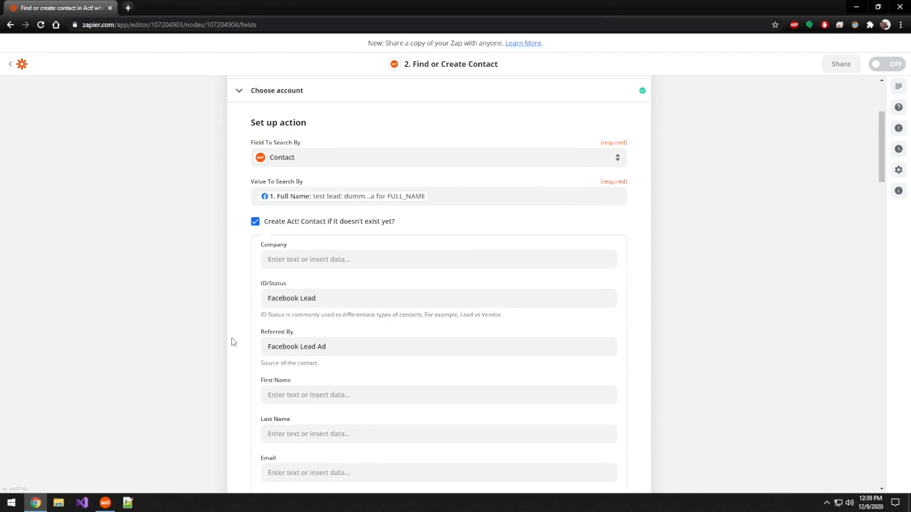
Step: Map the new contact's First Name to the Full Name value of the Facebook lead
scroll(232, 343, "down", 2)
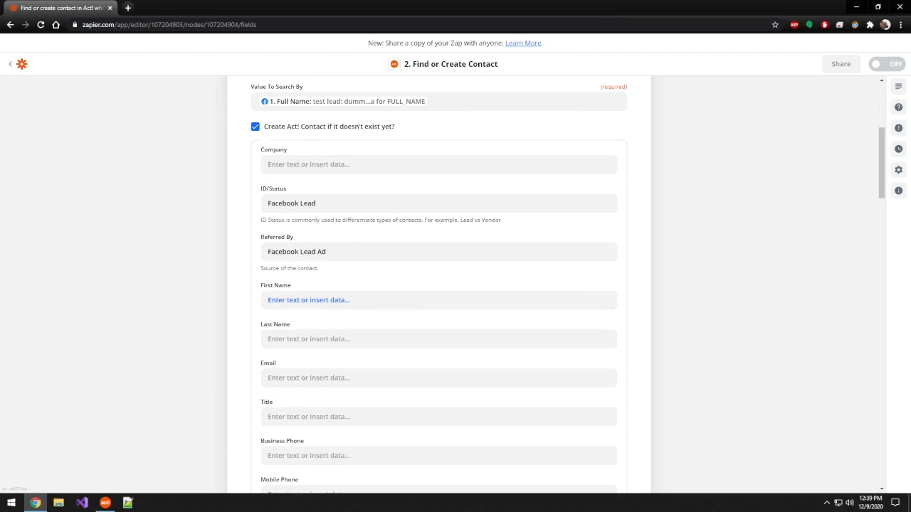
left_click(308, 301)
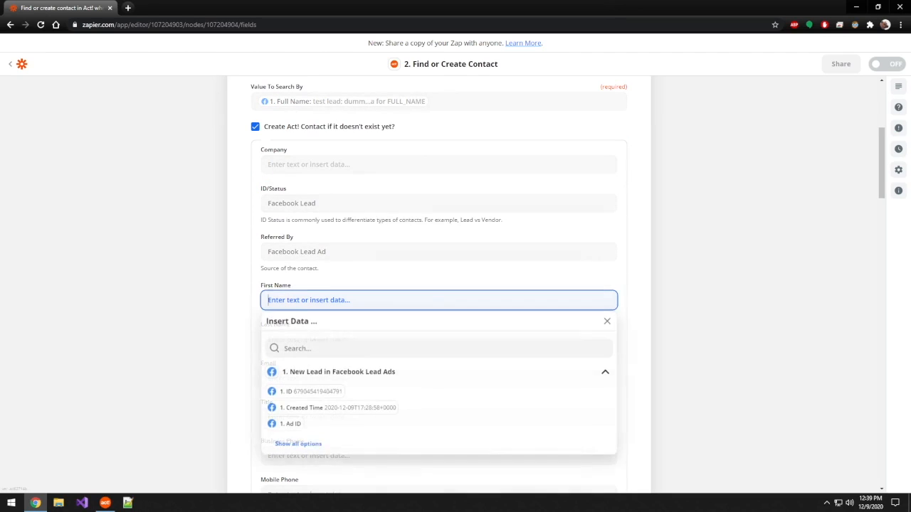
left_click(298, 444)
scroll(349, 429, "down", 1)
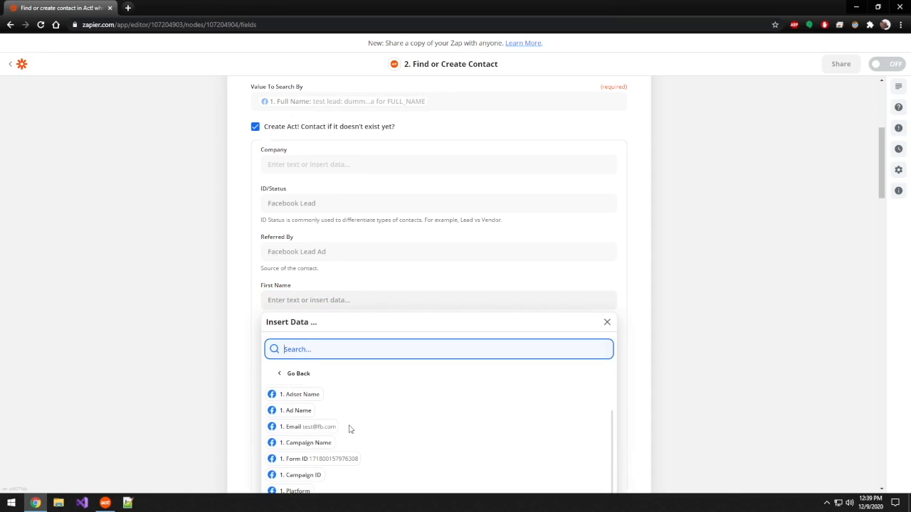
scroll(350, 430, "down", 1)
scroll(349, 429, "down", 1)
left_click(342, 425)
left_click(219, 307)
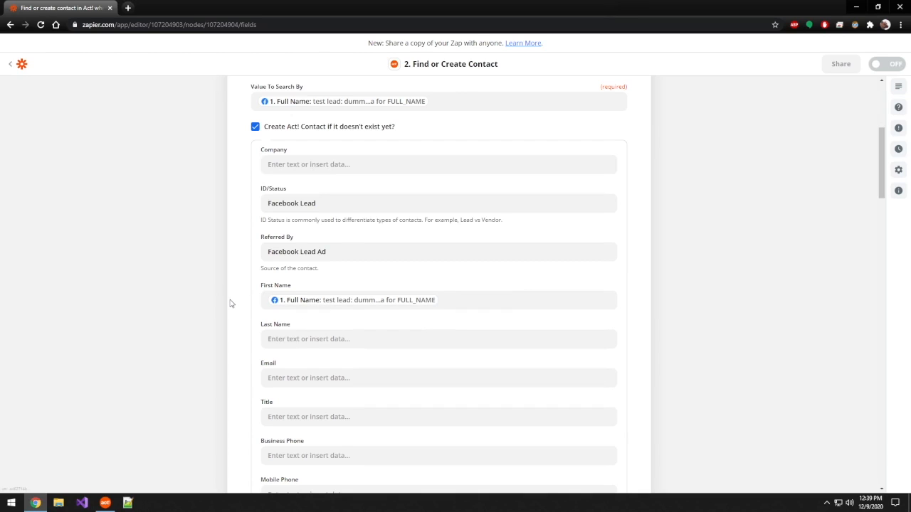
Step: Map the new contact's Email to the Email value of the Facebook lead
scroll(230, 304, "down", 2)
left_click(288, 242)
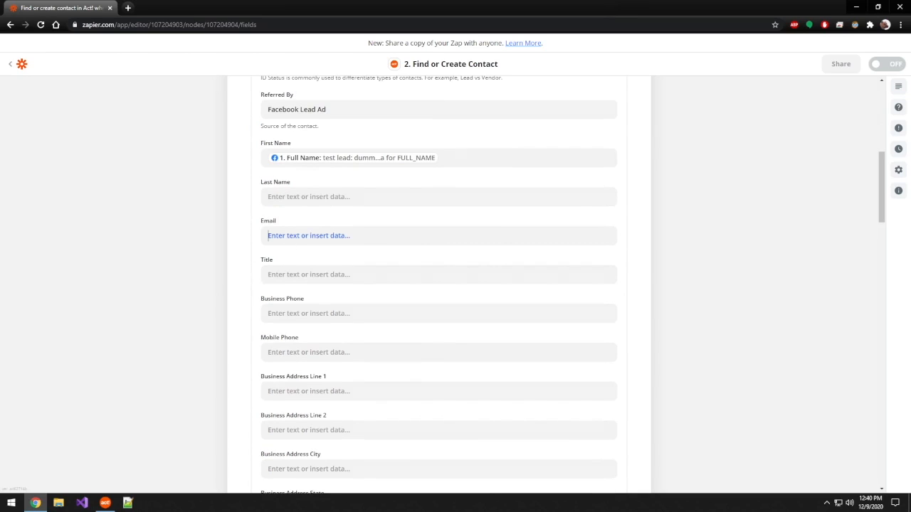
left_click(305, 382)
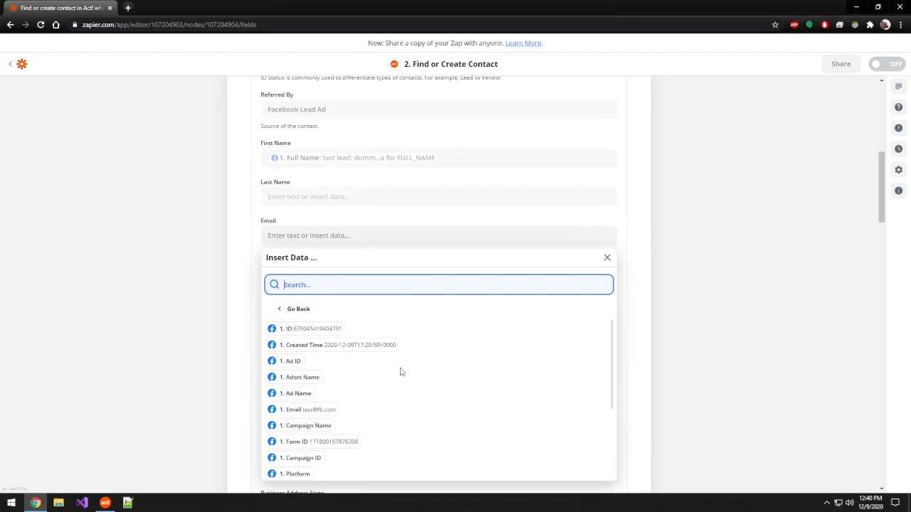
left_click(315, 410)
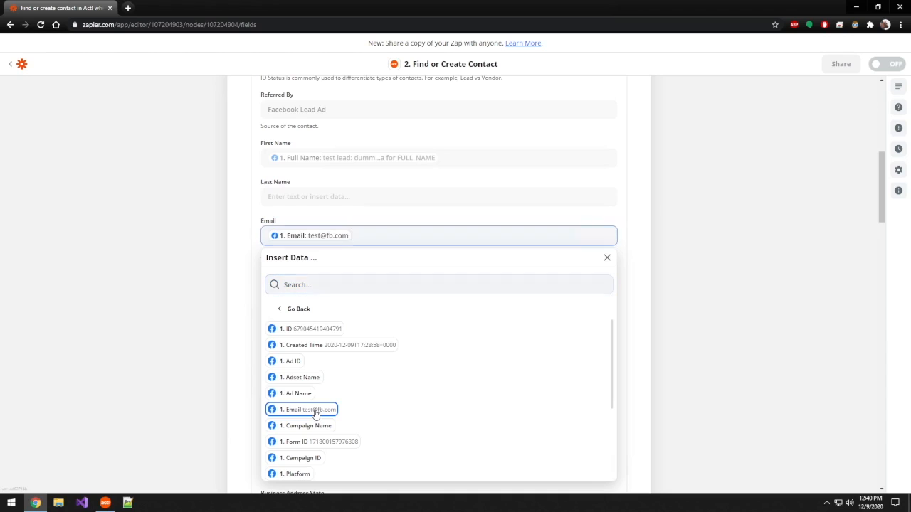
Step: Map the new contact's Survey Answer 1 to the lead's "What Type Of Games Do You Like To Play?" answer
scroll(213, 285, "down", 10)
scroll(240, 234, "up", 4)
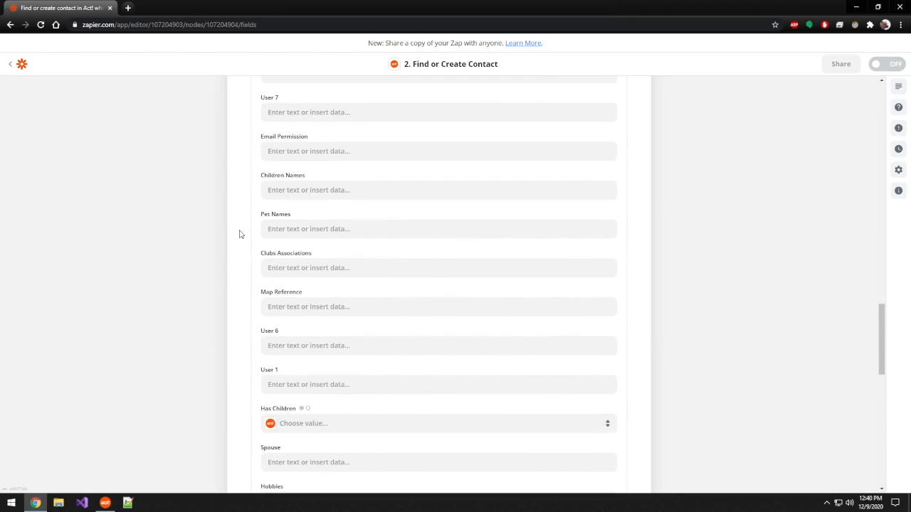
scroll(240, 234, "up", 1)
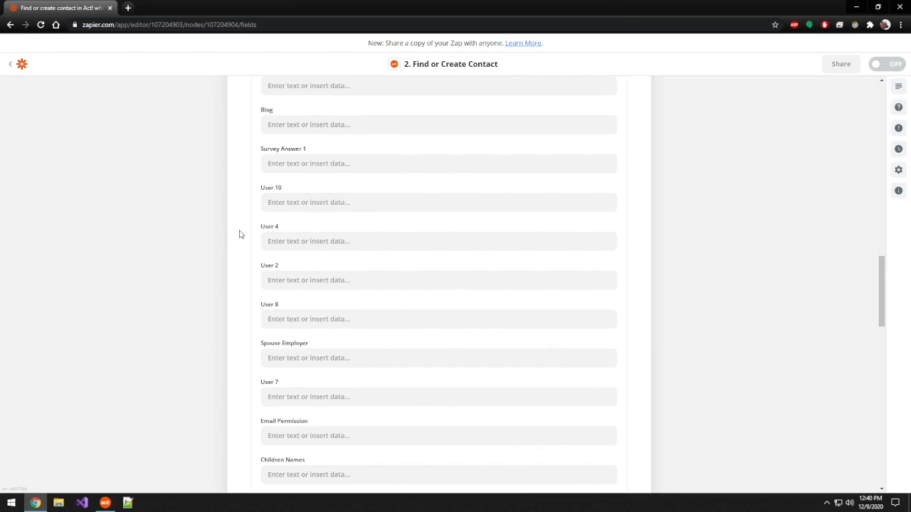
scroll(240, 234, "up", 1)
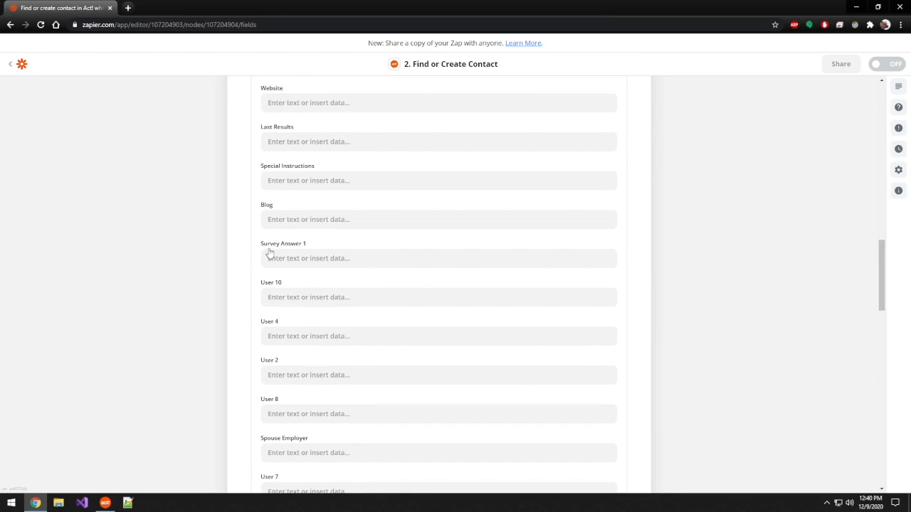
left_click(306, 257)
left_click(309, 258)
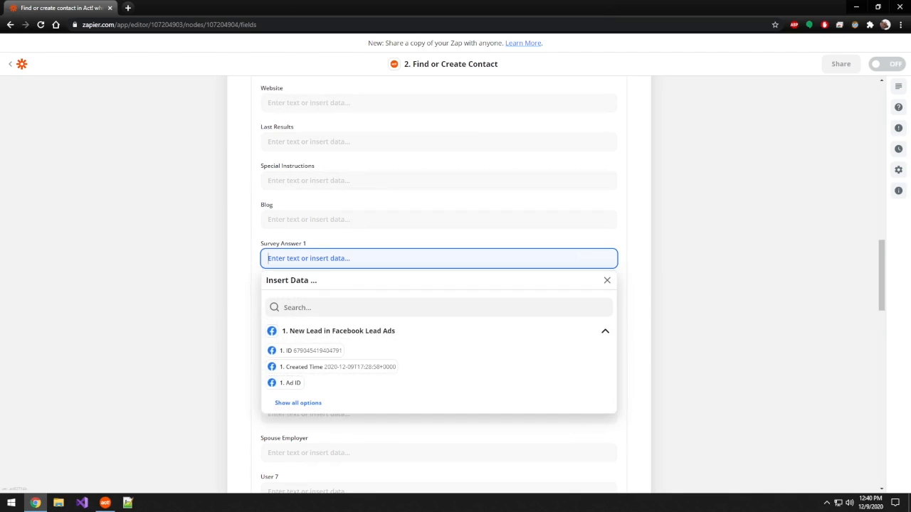
left_click(305, 402)
scroll(381, 405, "down", 1)
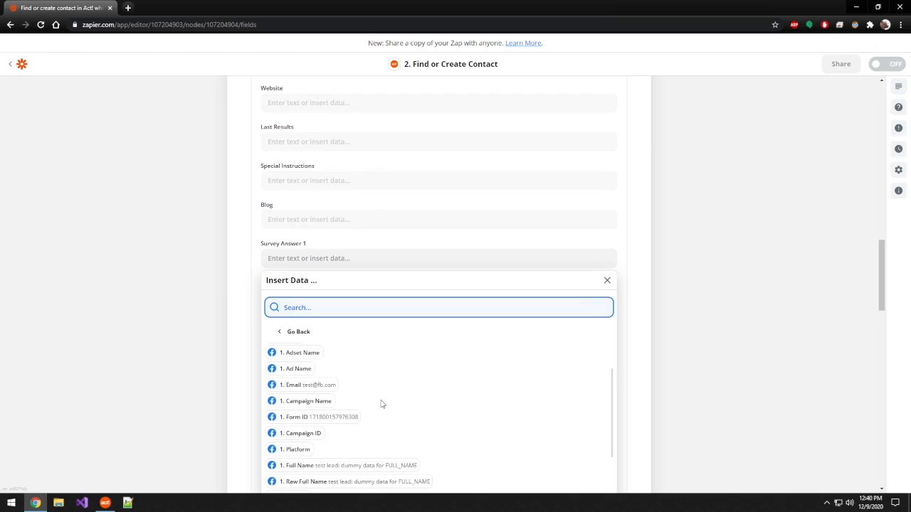
scroll(381, 404, "down", 3)
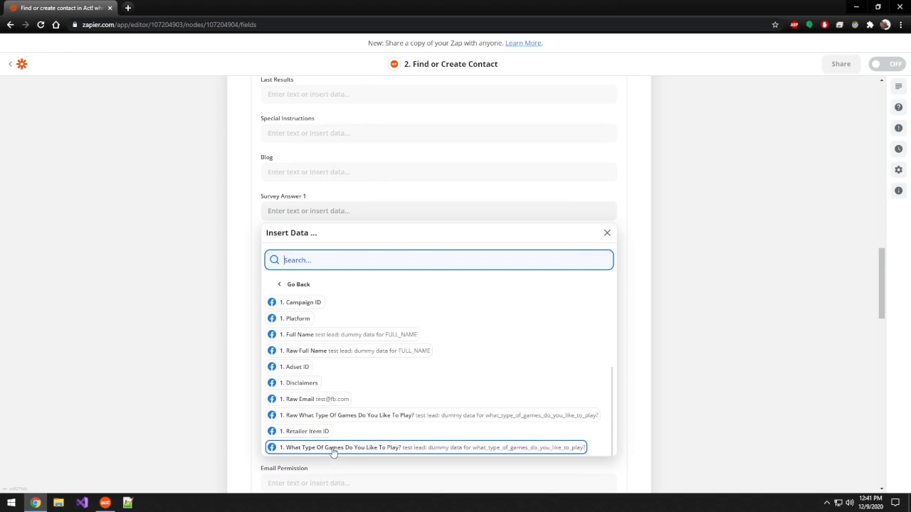
left_click(408, 452)
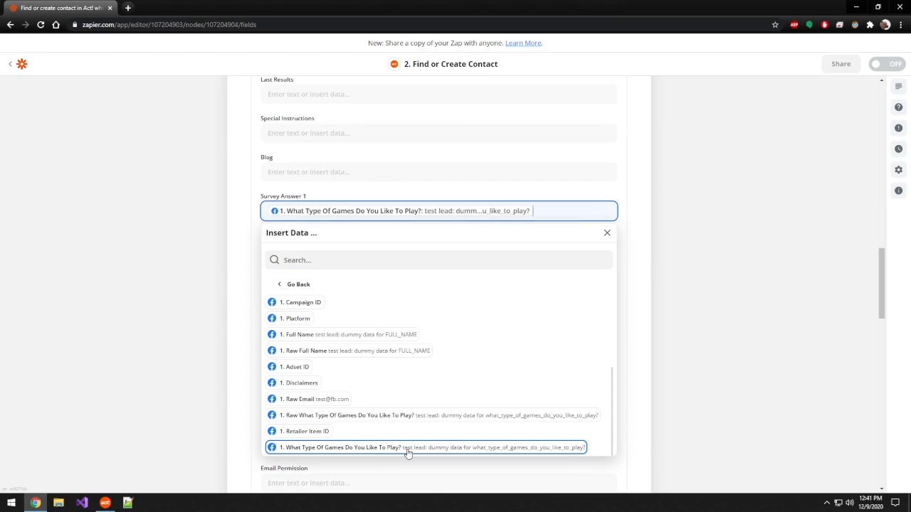
left_click(187, 295)
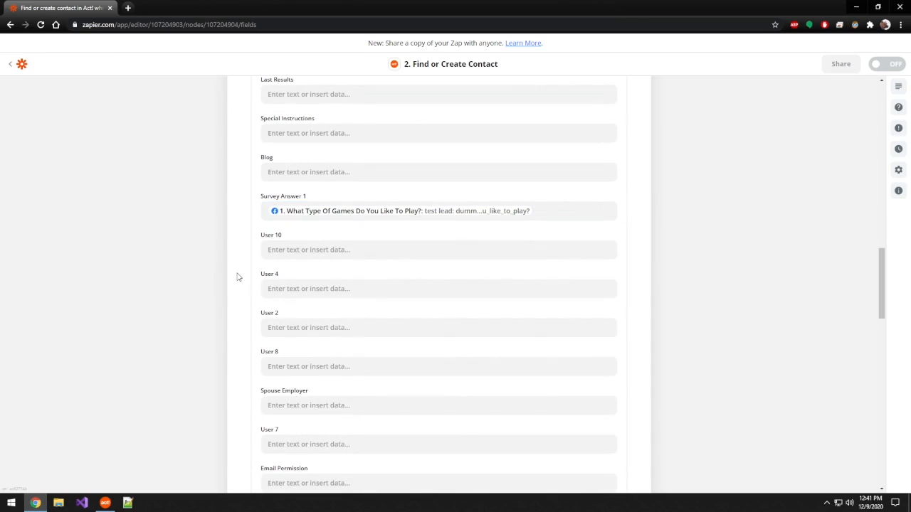
Step: Finish the Find or Create Contact field setup and continue to the action's test
scroll(238, 278, "down", 1)
scroll(239, 277, "down", 10)
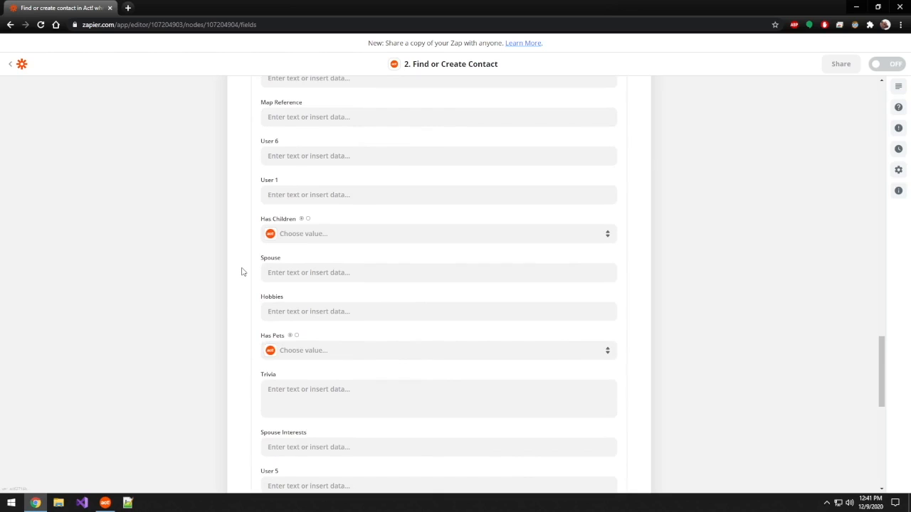
scroll(241, 272, "down", 8)
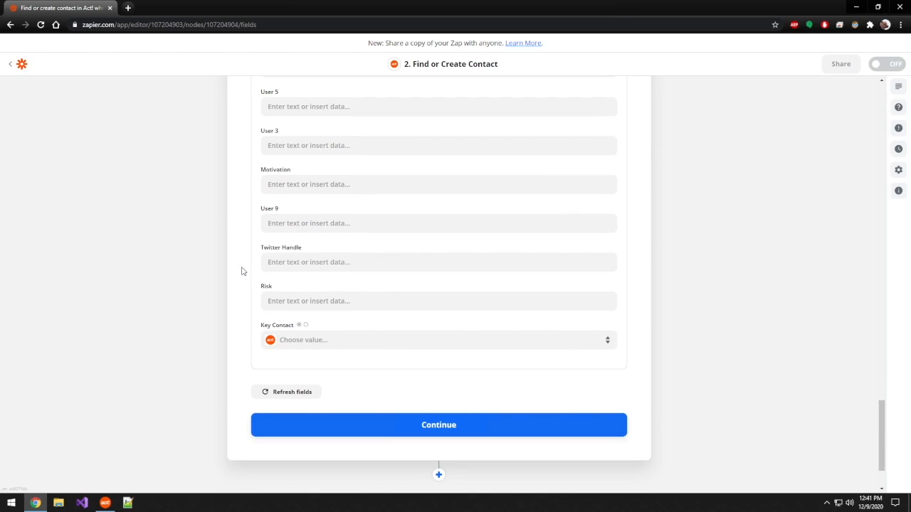
left_click(433, 427)
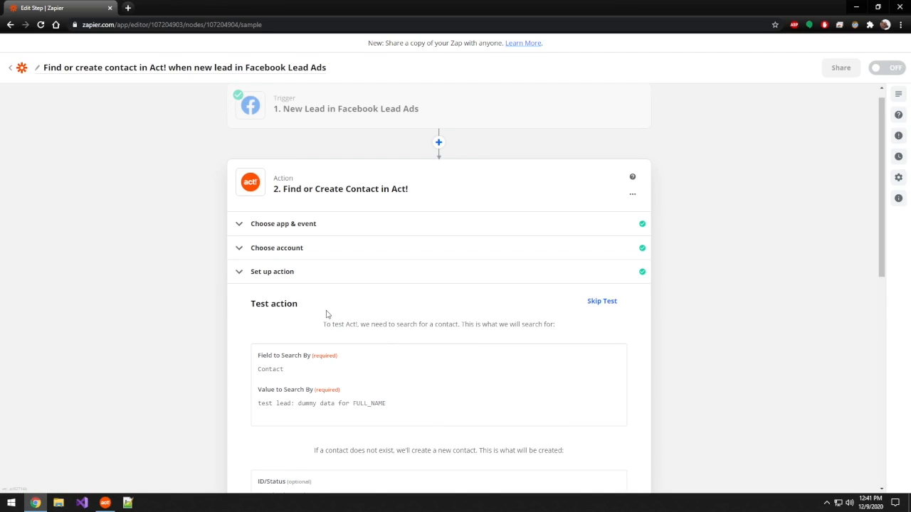
Step: Review the search and new-contact values prepared for the test, run the action test and continue
scroll(191, 332, "down", 1)
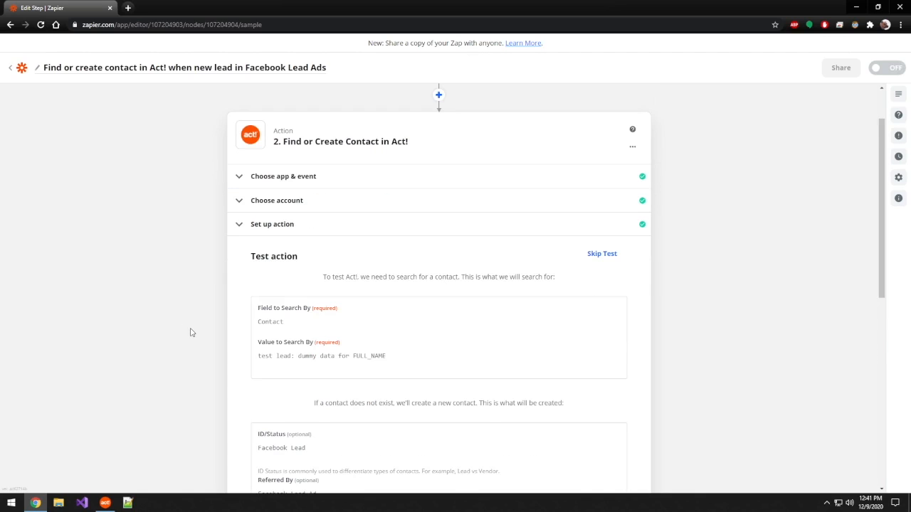
scroll(190, 332, "down", 2)
scroll(242, 326, "down", 1)
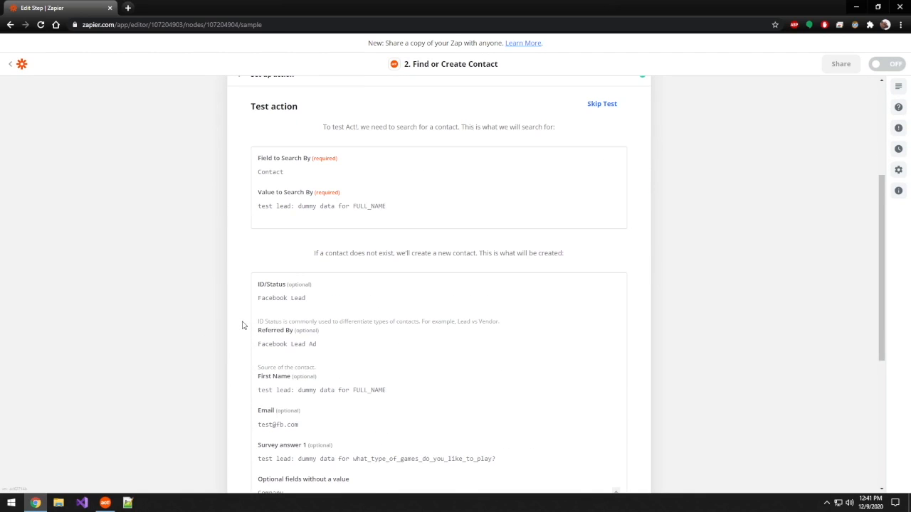
scroll(370, 356, "down", 1)
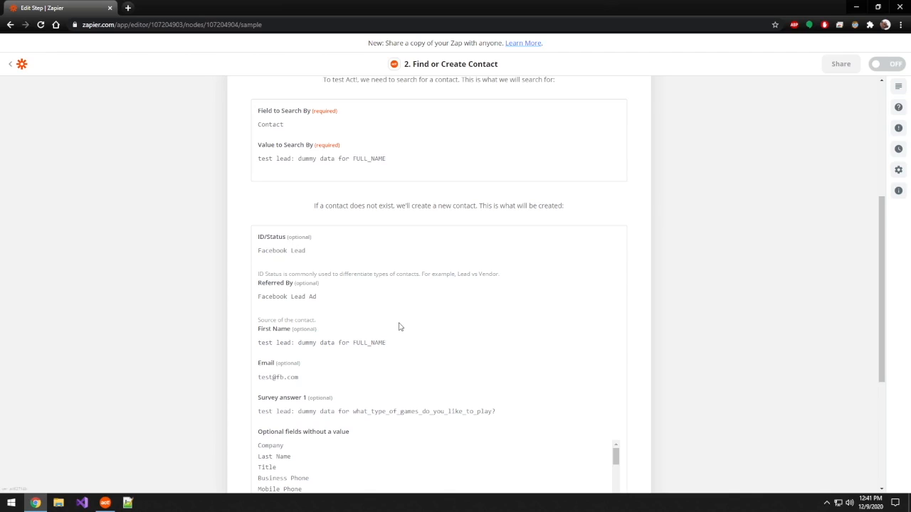
scroll(400, 326, "down", 1)
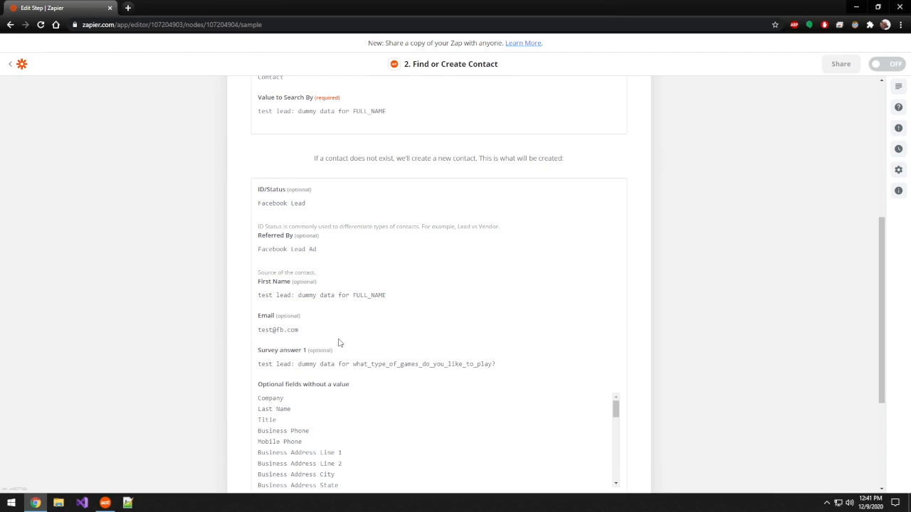
scroll(340, 344, "down", 2)
left_click_drag(506, 269, 269, 269)
left_click(226, 269)
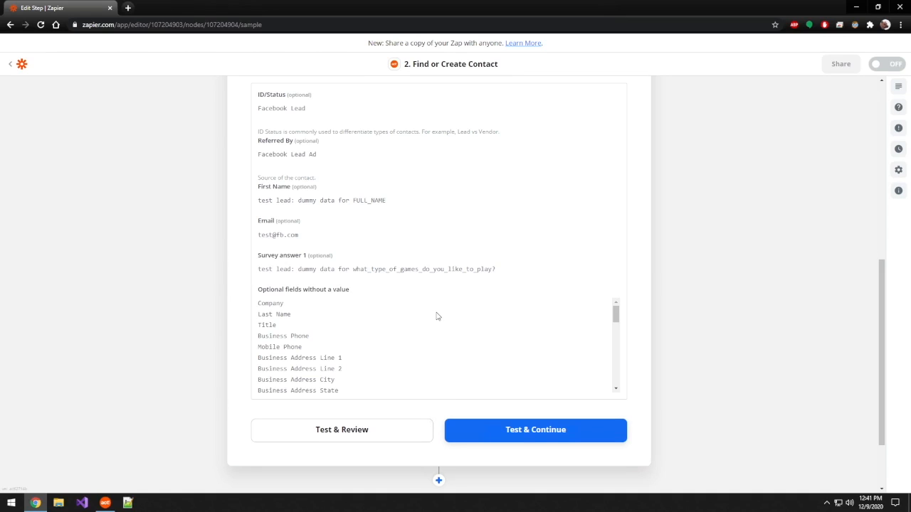
left_click(532, 431)
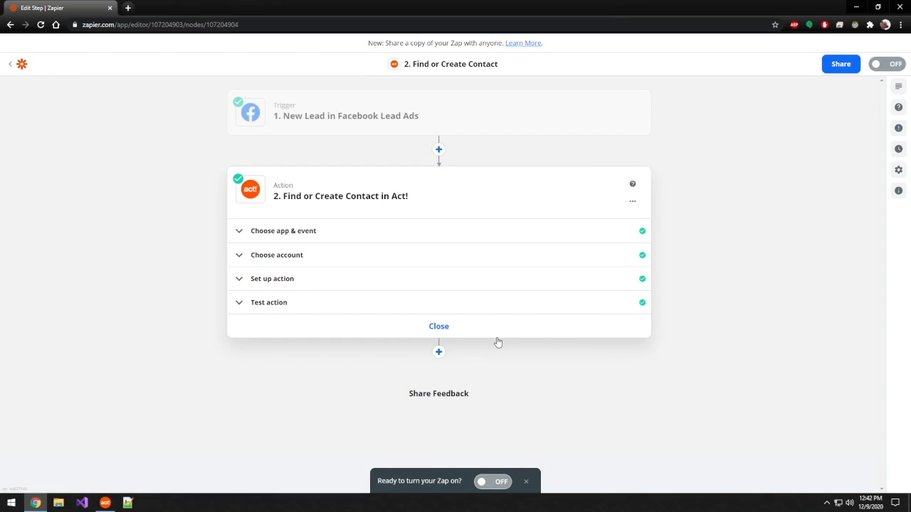
Step: Close the finished Act! action, turn the Zap on and dismiss the offer to share a copy
left_click(445, 327)
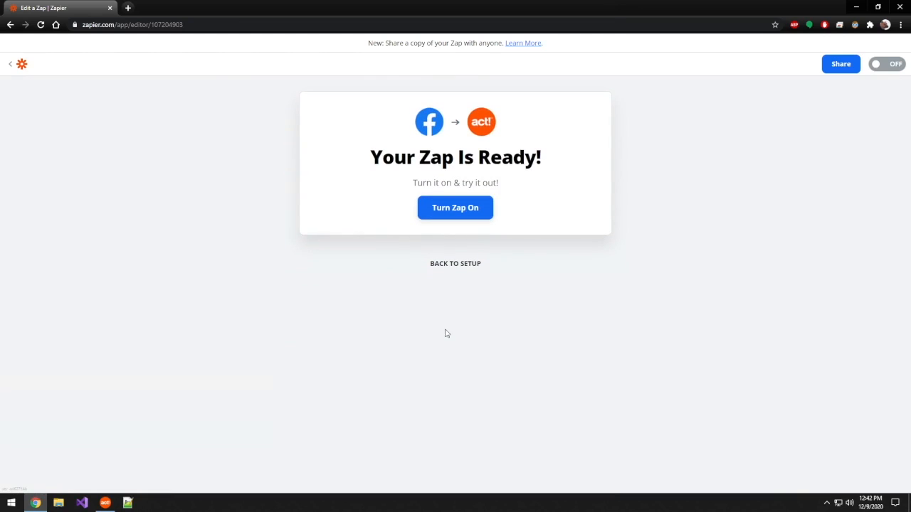
left_click(443, 214)
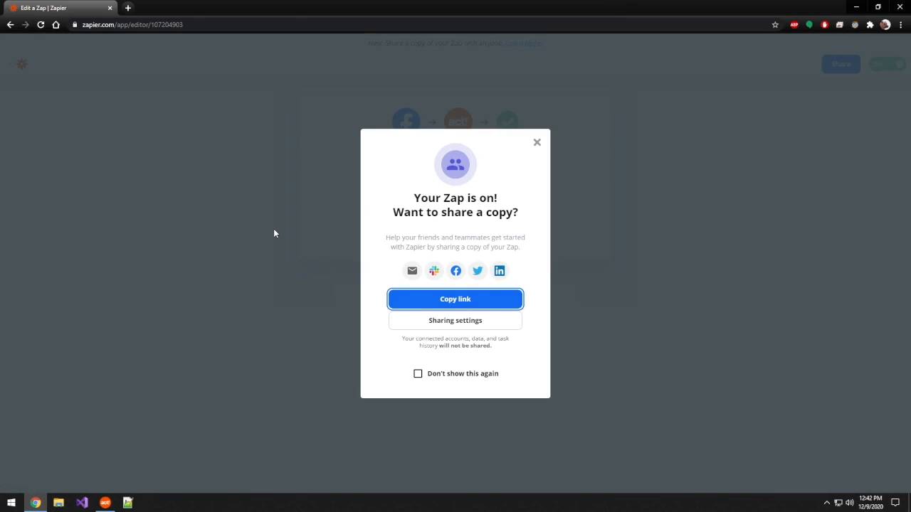
left_click(432, 308)
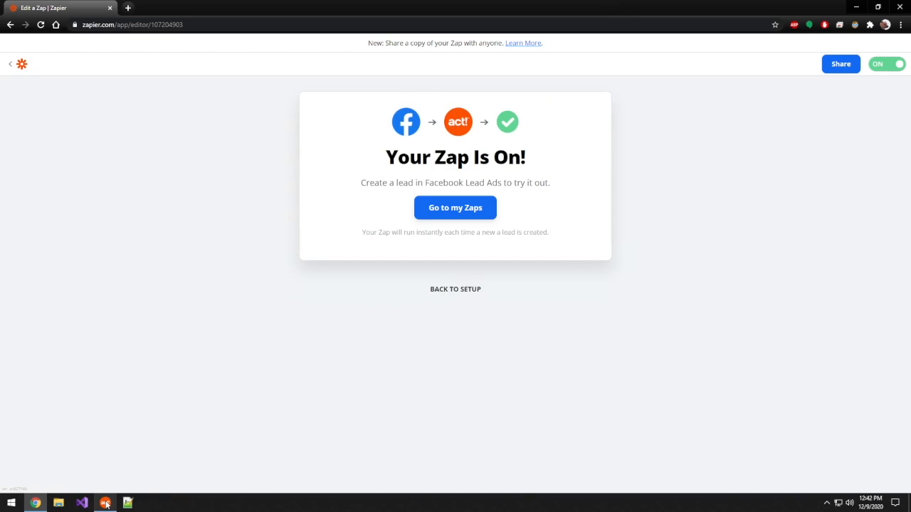
Step: Switch to Act! and check the Survey answer 1 and Contact fields on the test lead's record
mouse_move(105, 503)
left_click(113, 471)
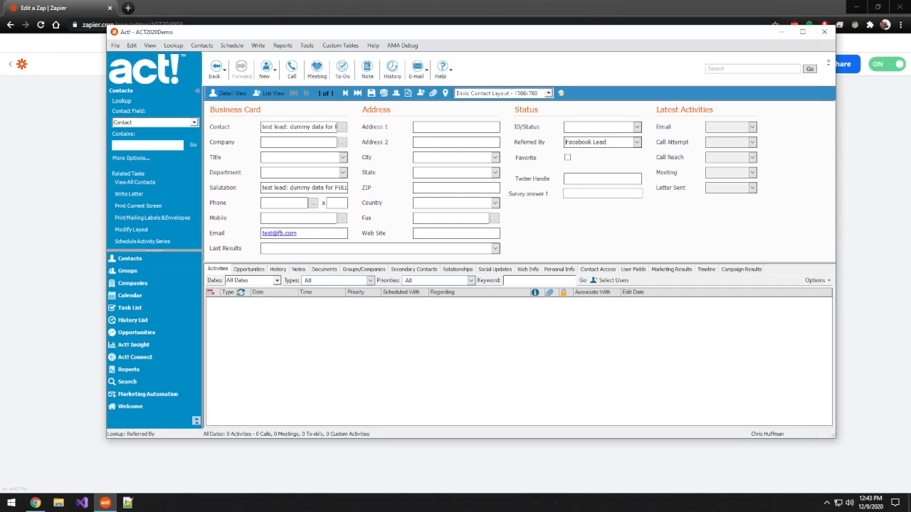
left_click(609, 194)
double_click(291, 127)
left_click(292, 127)
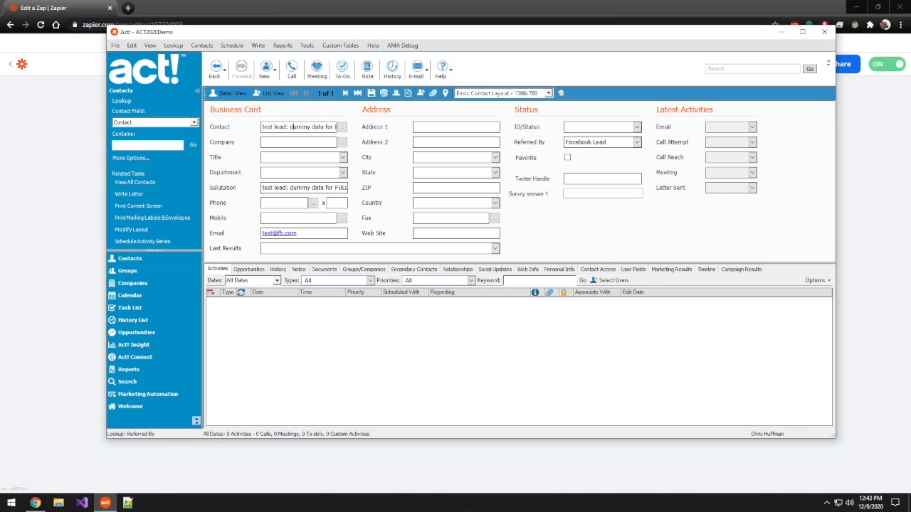